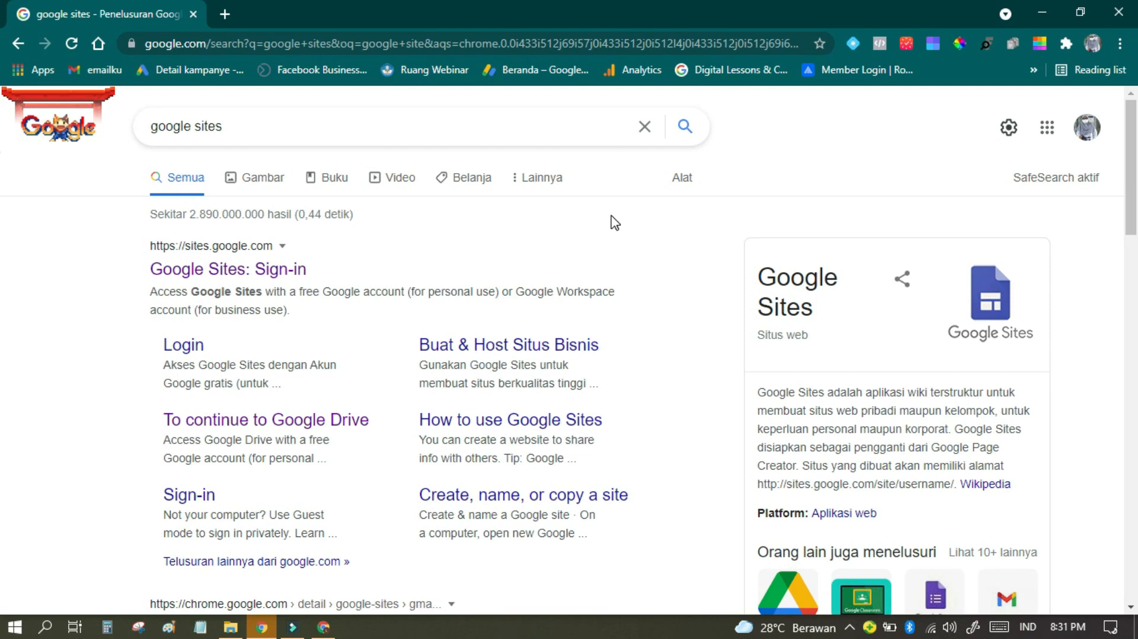
Step: Open Google Sites from the search results and display the full template gallery
click(239, 268)
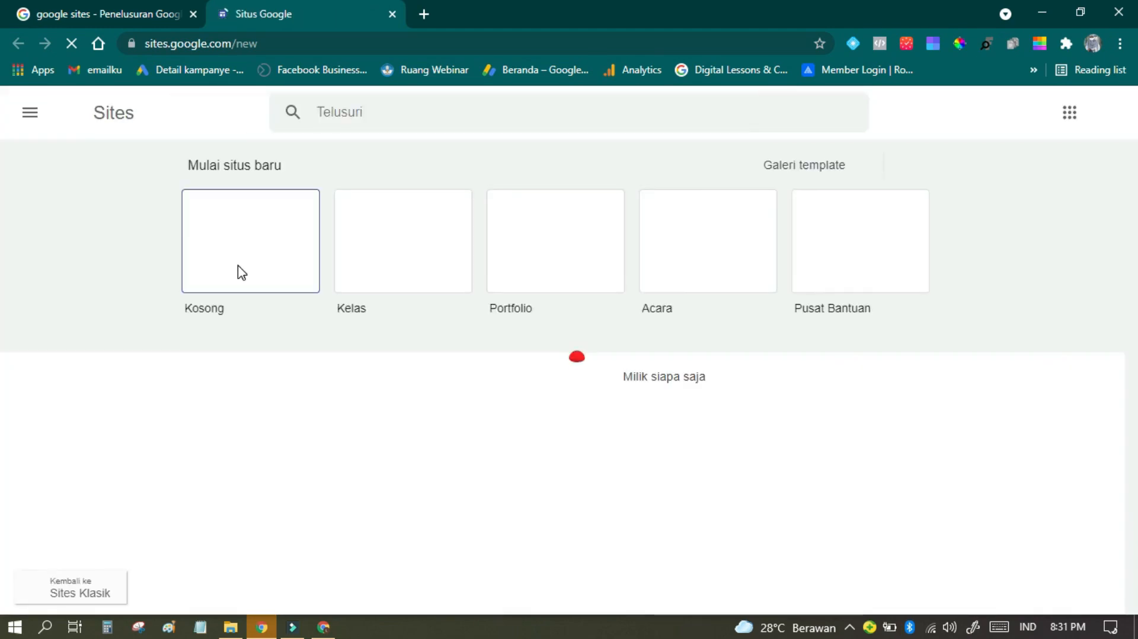
scroll(240, 271, down, 1)
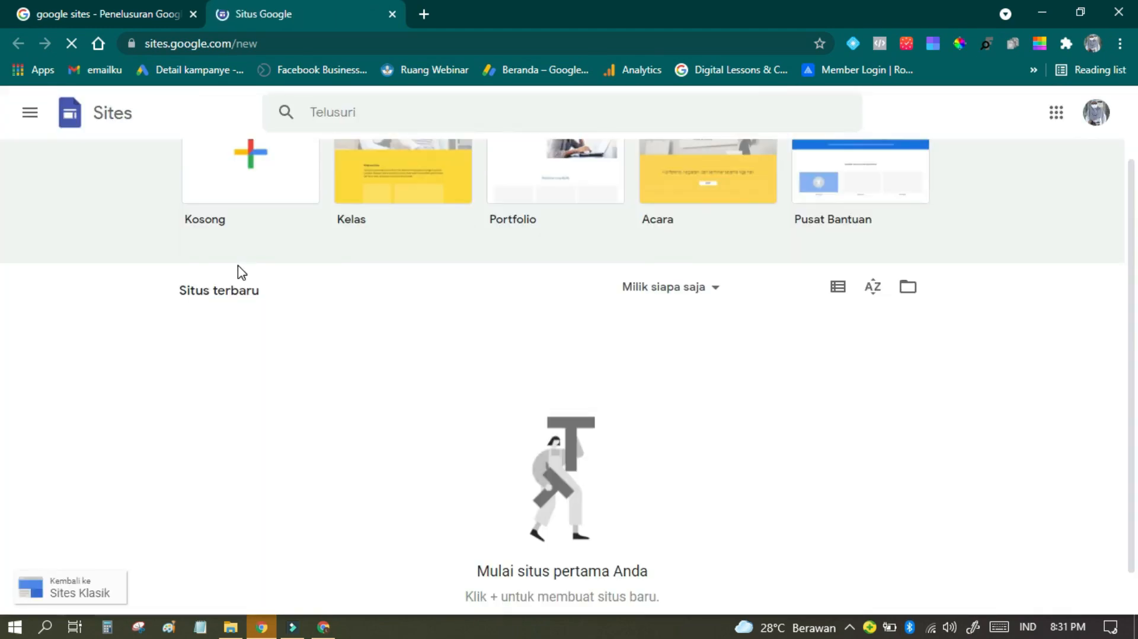
scroll(389, 363, up, 1)
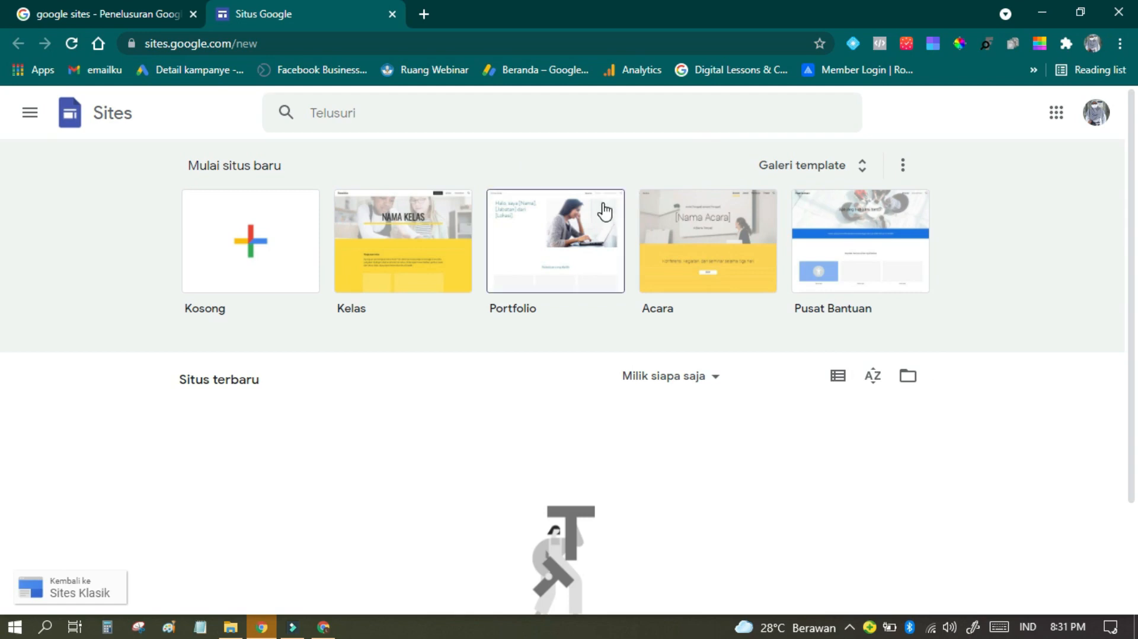
click(872, 169)
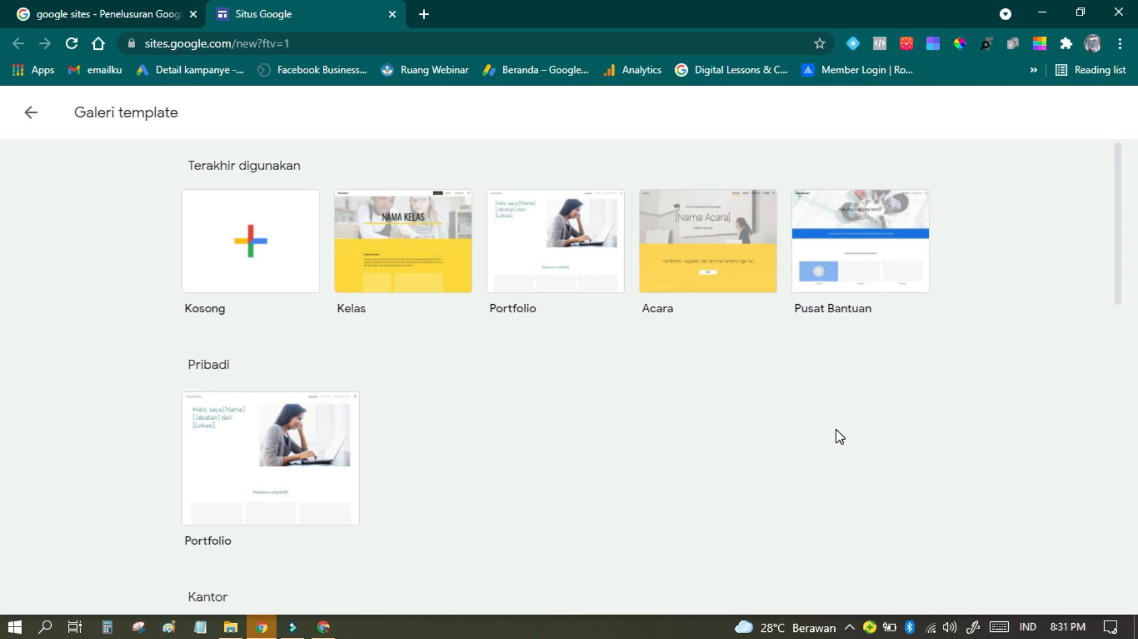
Step: Look through the site templates in the Pribadi, Kantor, Bisnis kecil and Pendidikan categories
scroll(841, 433, down, 5)
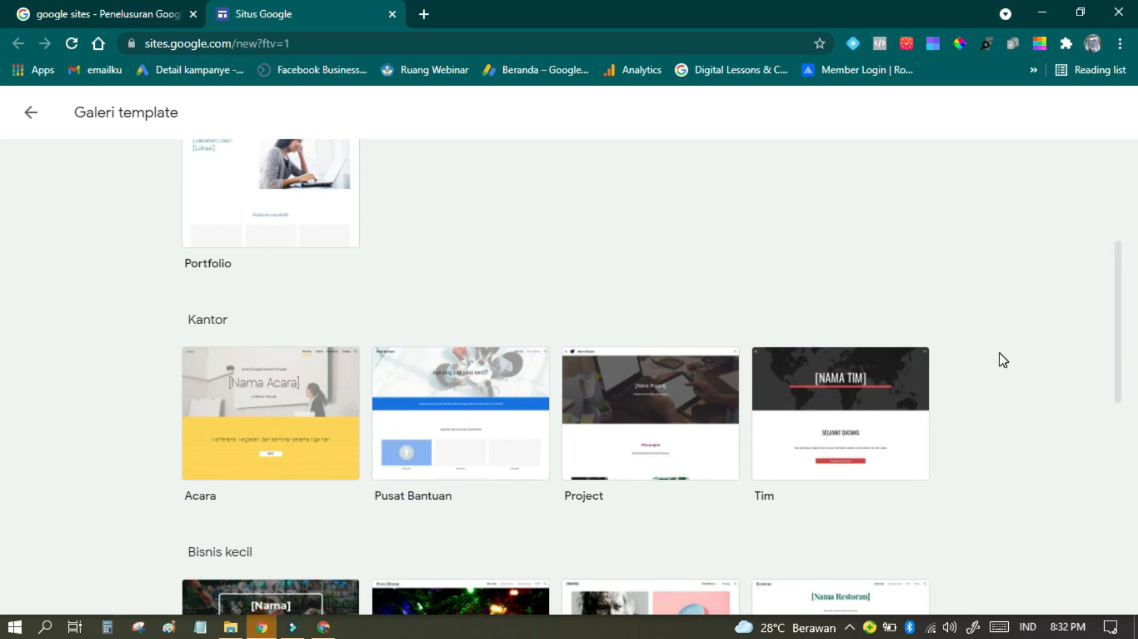
scroll(490, 491, down, 2)
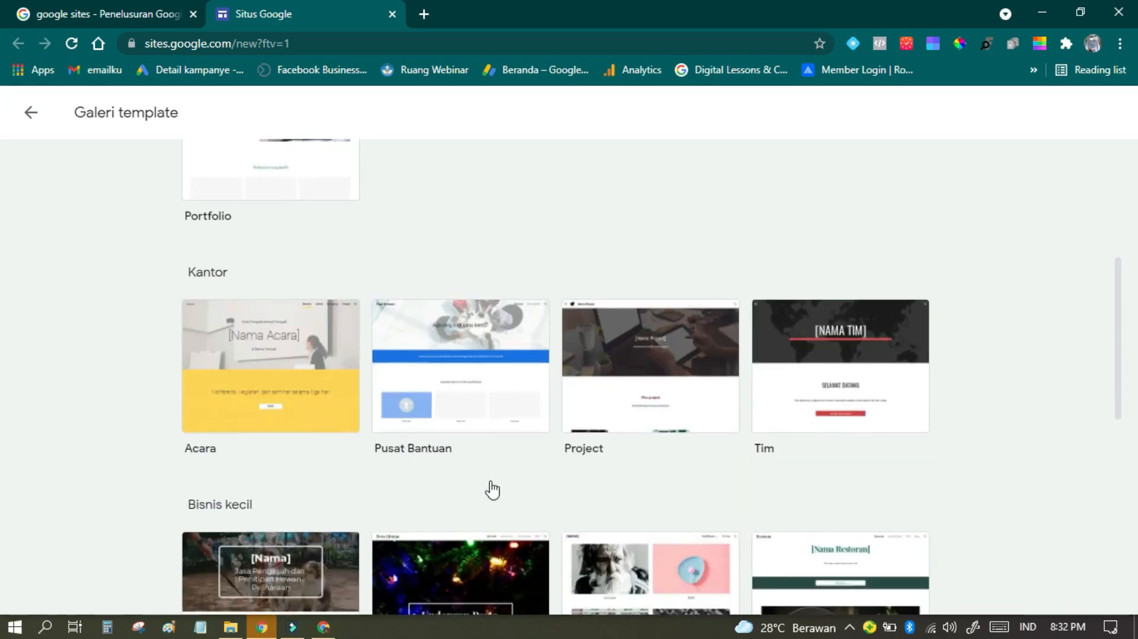
scroll(667, 487, down, 4)
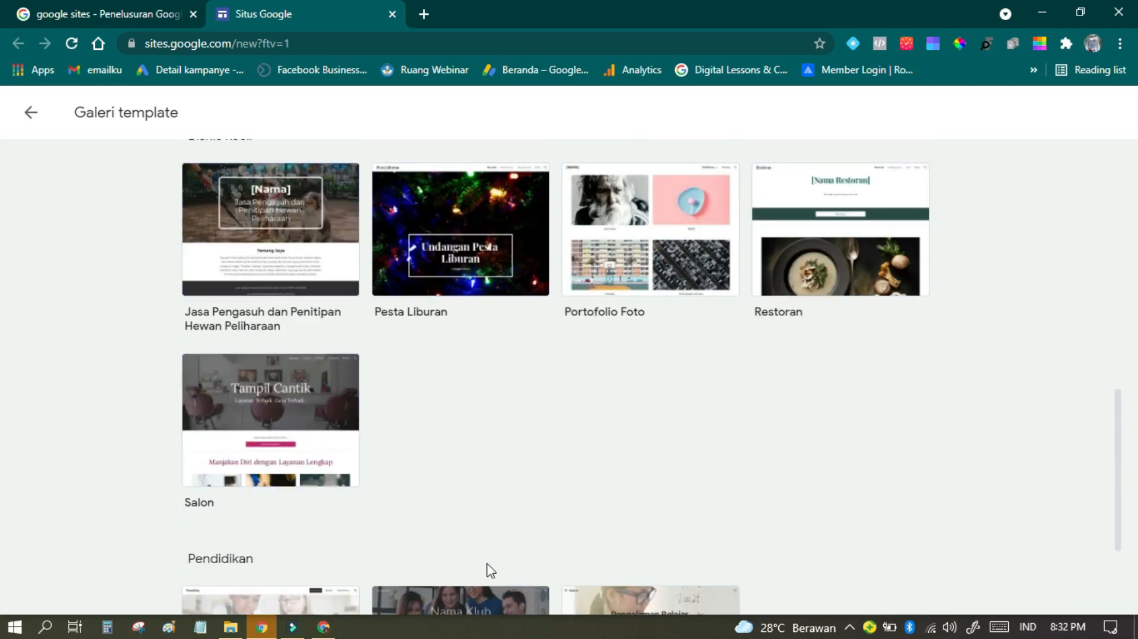
scroll(464, 564, down, 3)
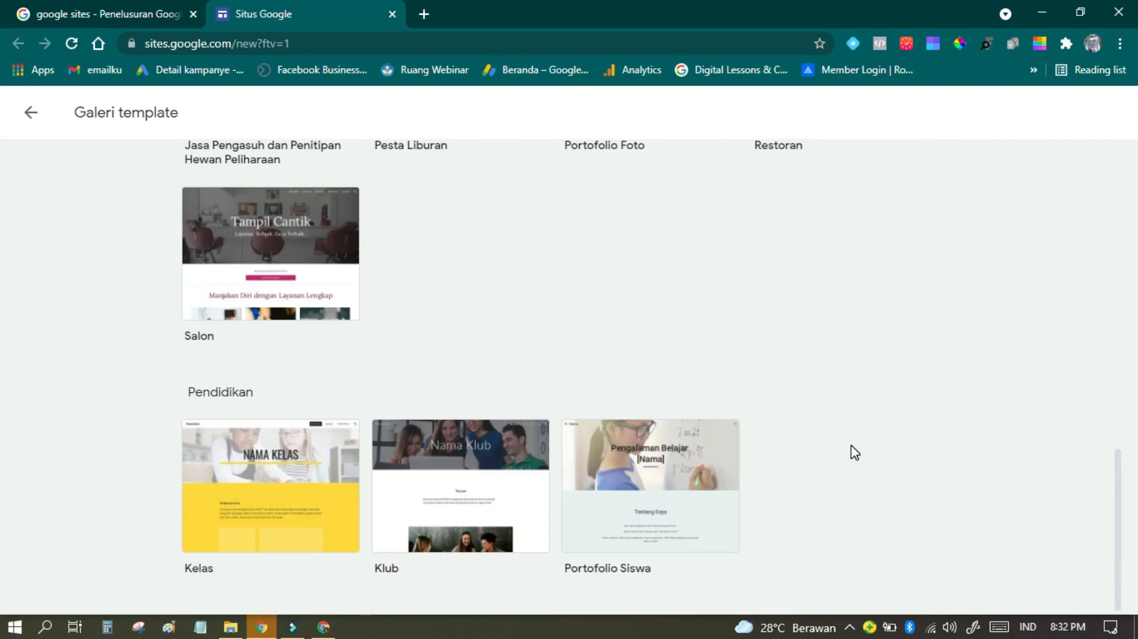
scroll(853, 453, up, 10)
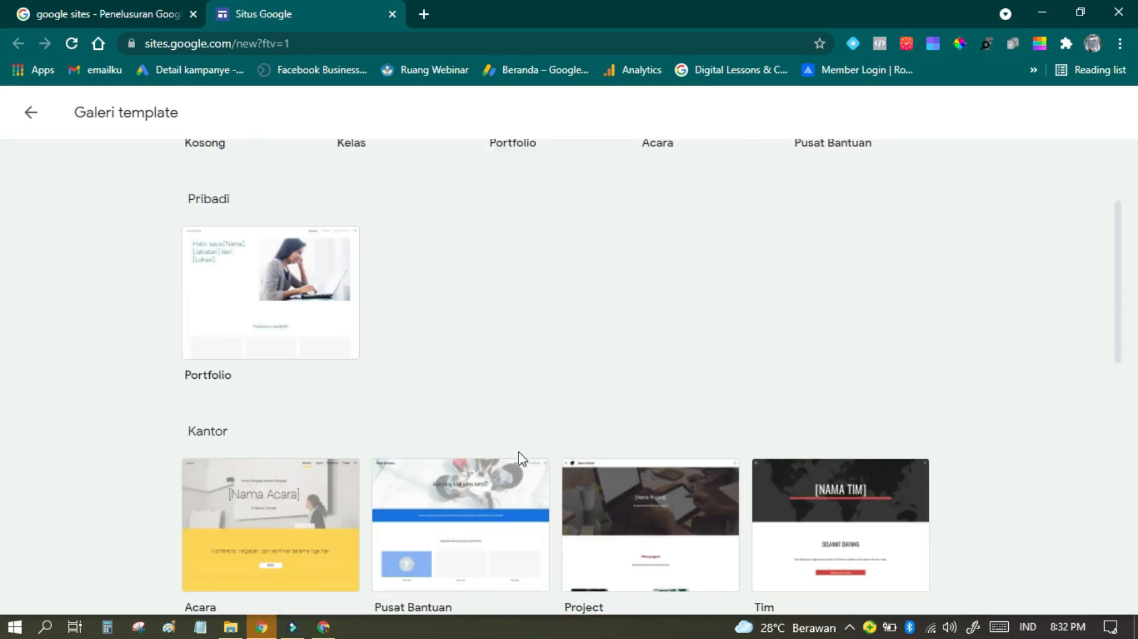
scroll(285, 525, down, 5)
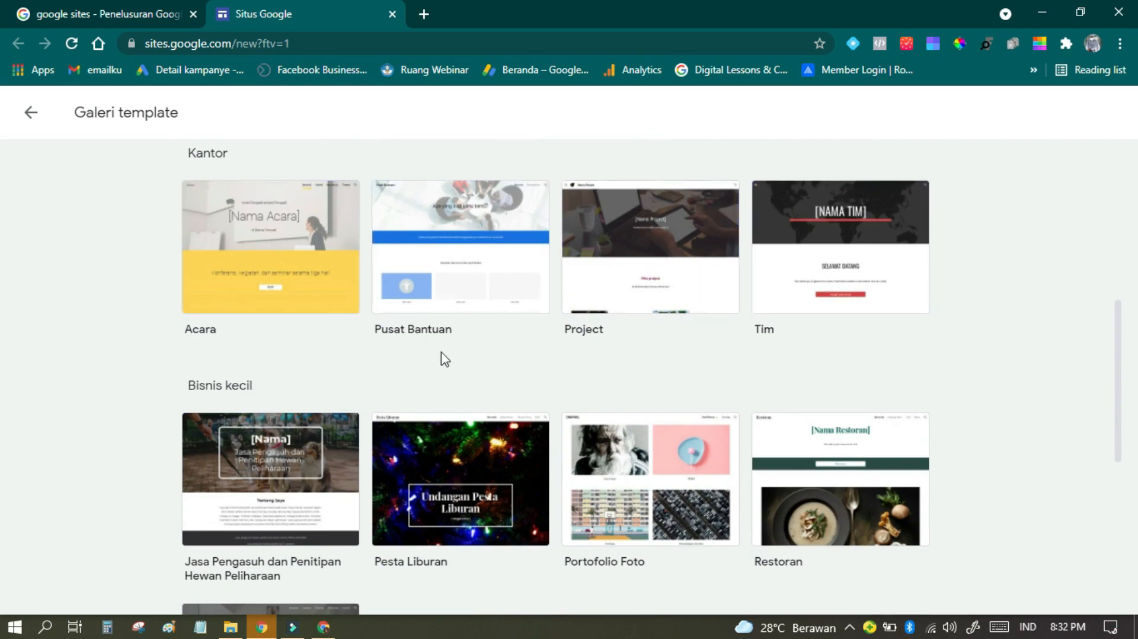
scroll(717, 378, down, 2)
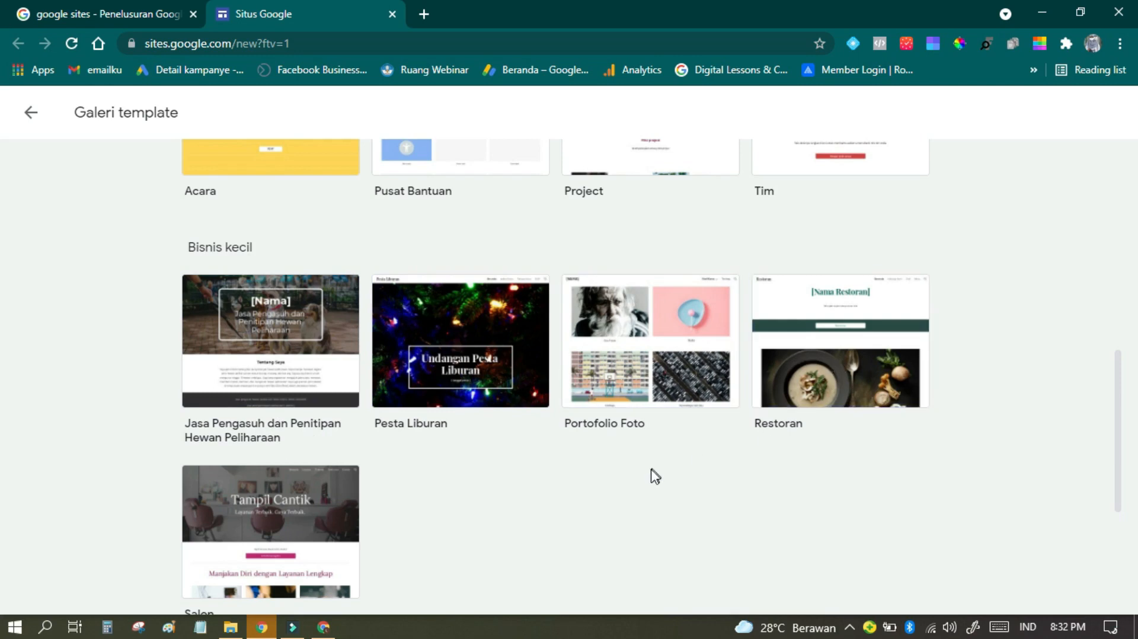
scroll(650, 474, down, 4)
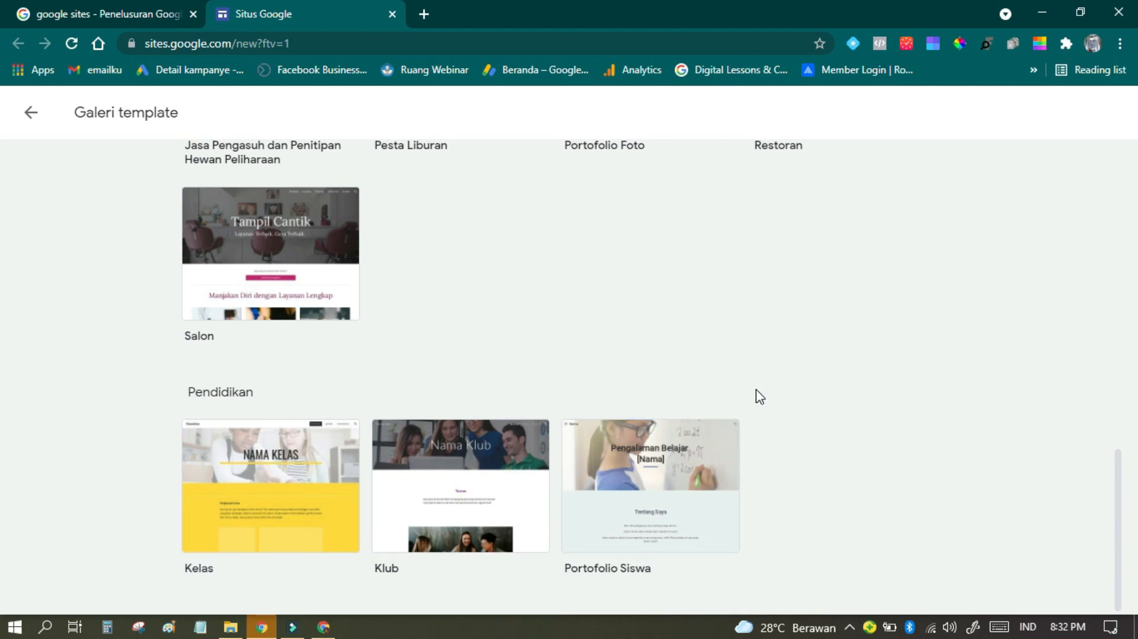
scroll(759, 403, up, 5)
scroll(889, 492, up, 5)
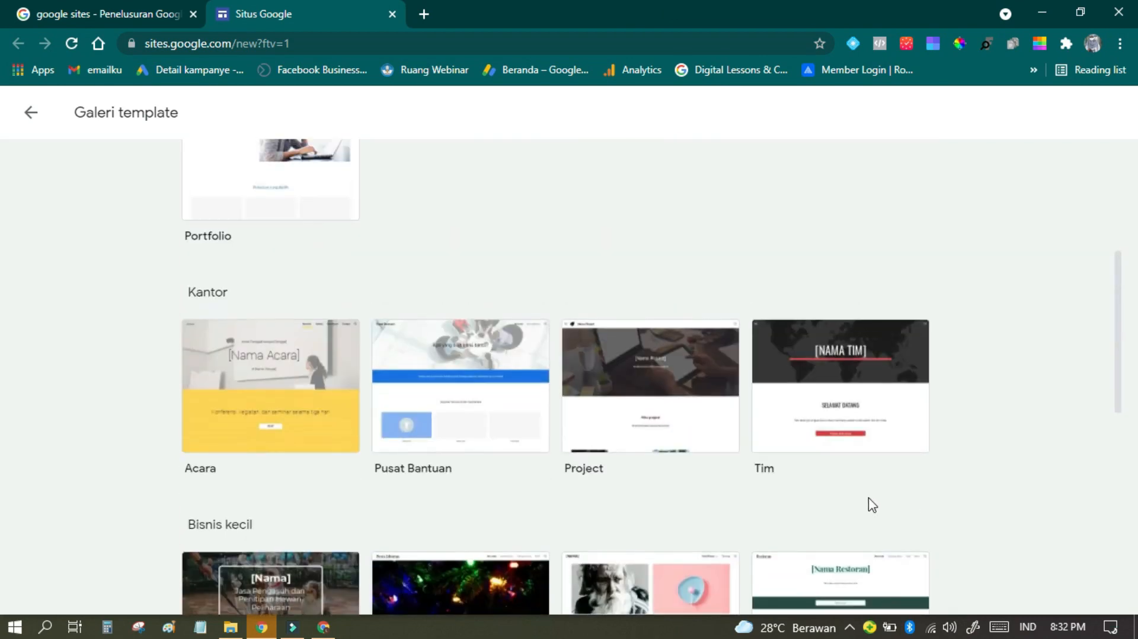
scroll(424, 339, up, 3)
scroll(722, 416, down, 5)
scroll(722, 420, up, 3)
scroll(723, 418, up, 5)
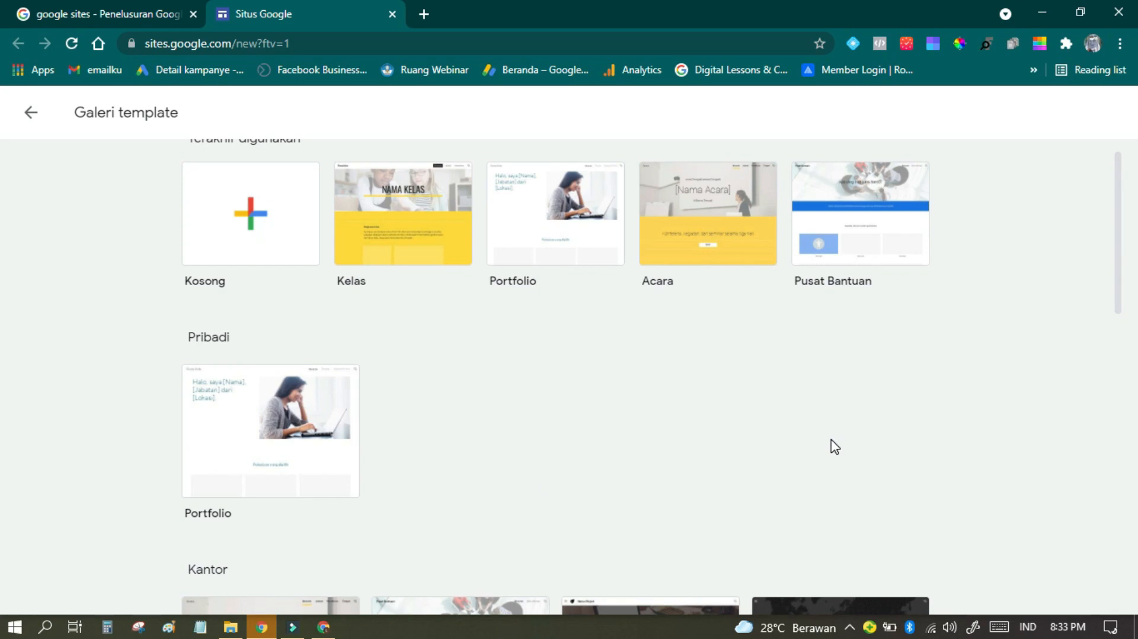
Step: Create a new site from the Kelas template in the Pendidikan category
scroll(614, 449, down, 2)
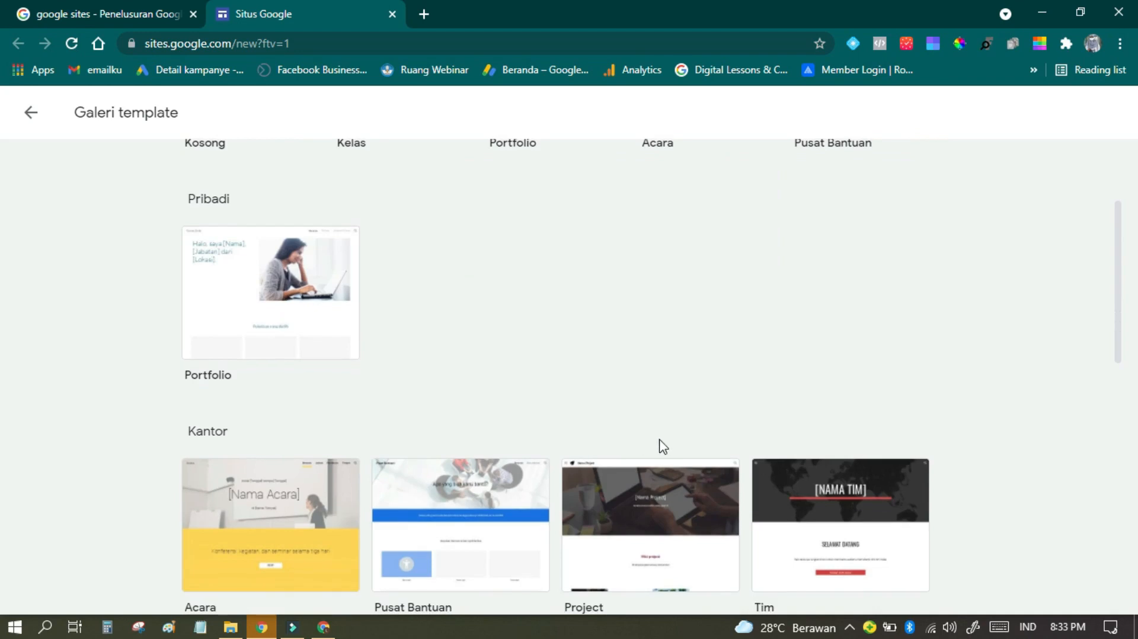
scroll(486, 429, down, 6)
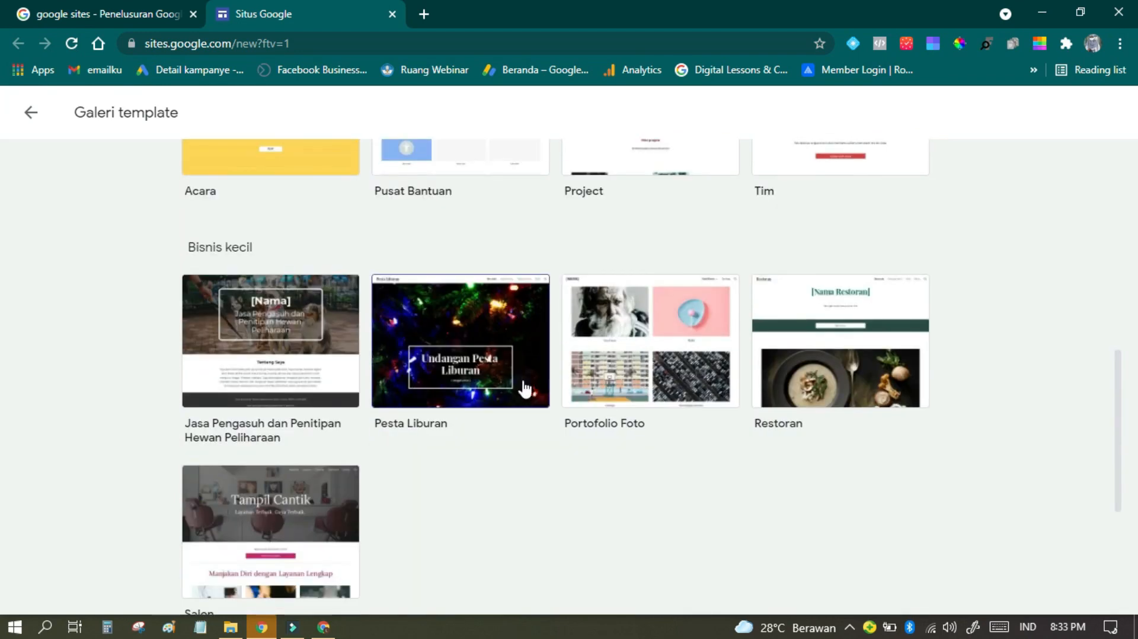
scroll(700, 371, down, 2)
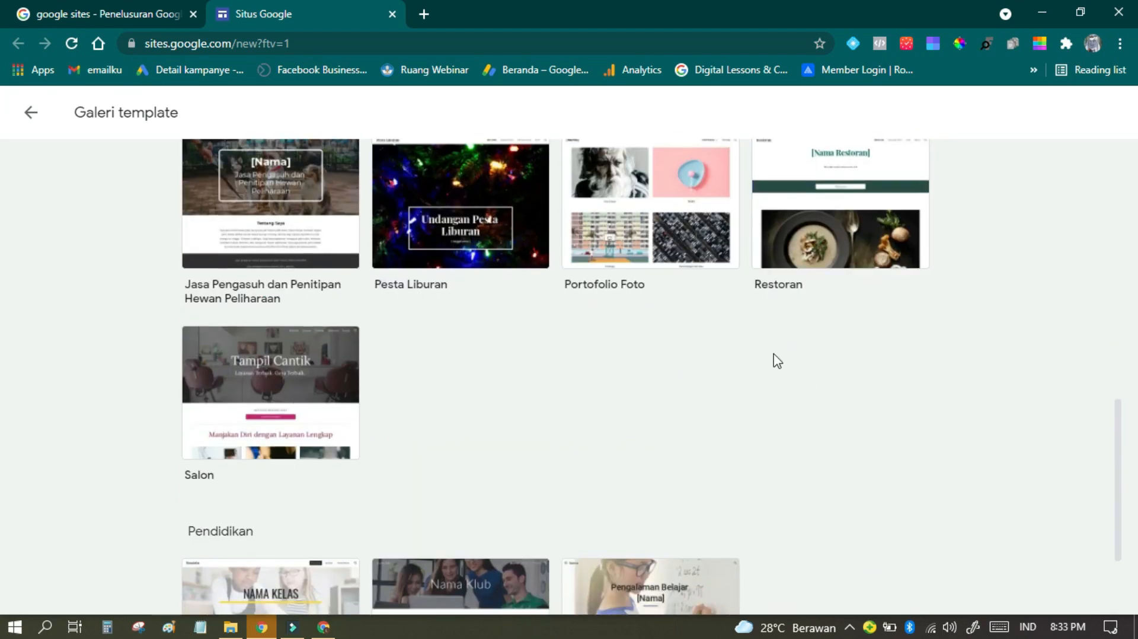
scroll(415, 439, down, 2)
click(302, 487)
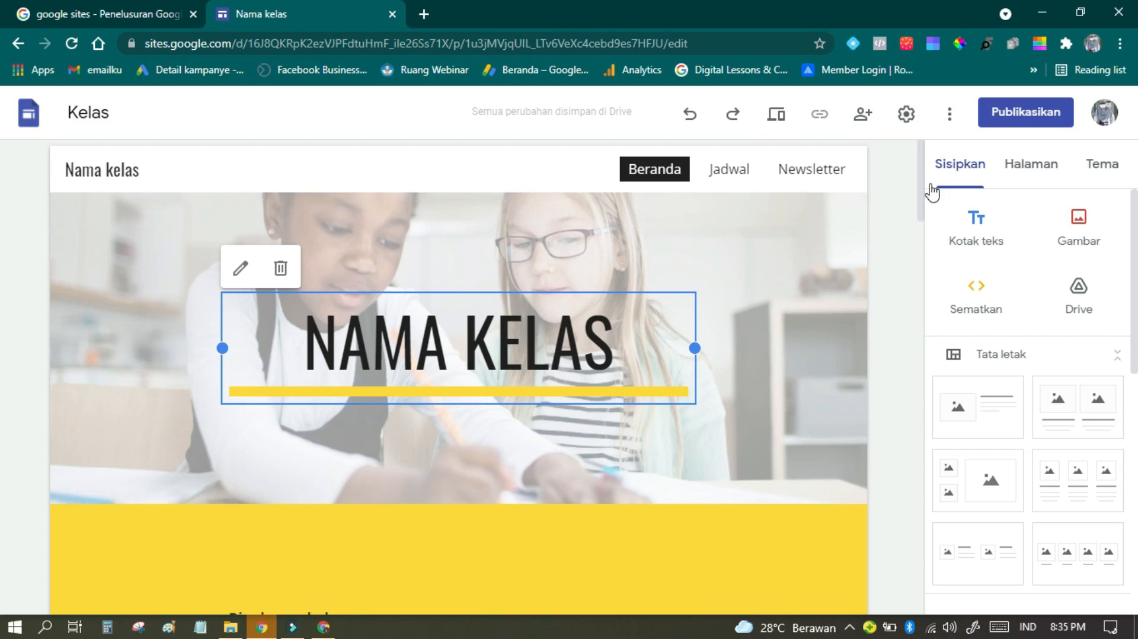
Step: Preview the class site at phone size and look through the whole Beranda page
click(787, 123)
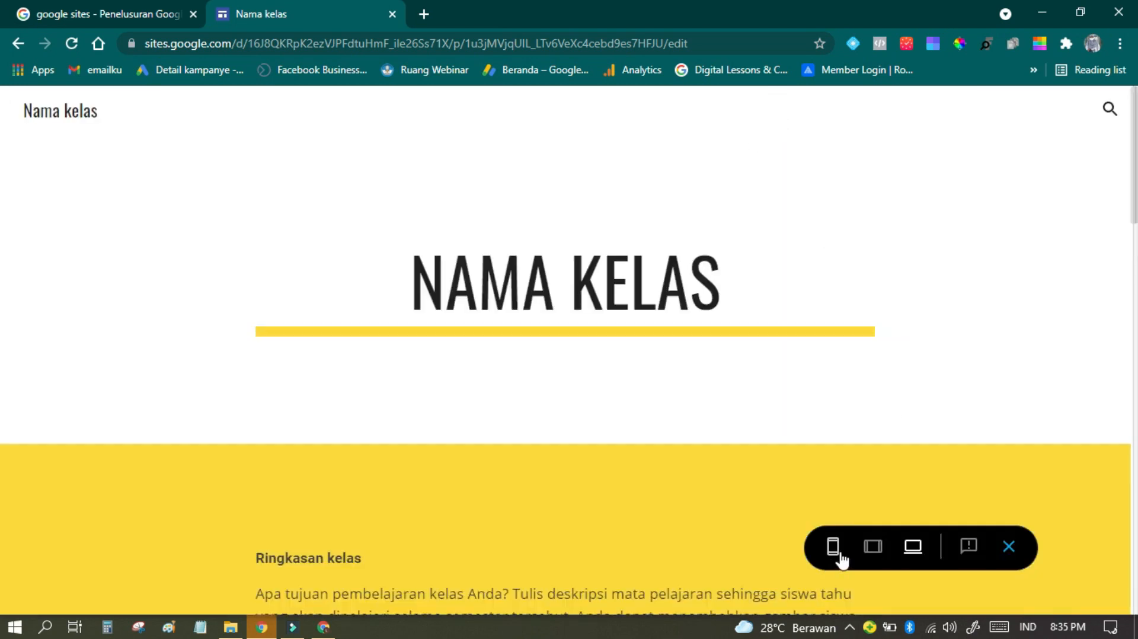
click(839, 553)
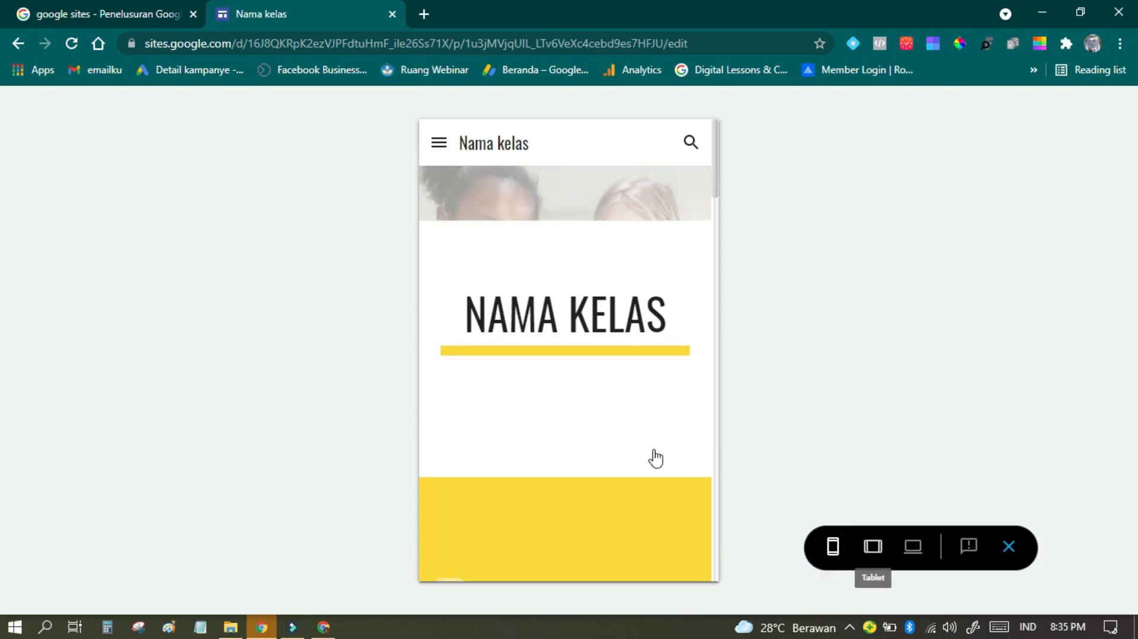
scroll(673, 337, down, 10)
scroll(673, 332, down, 8)
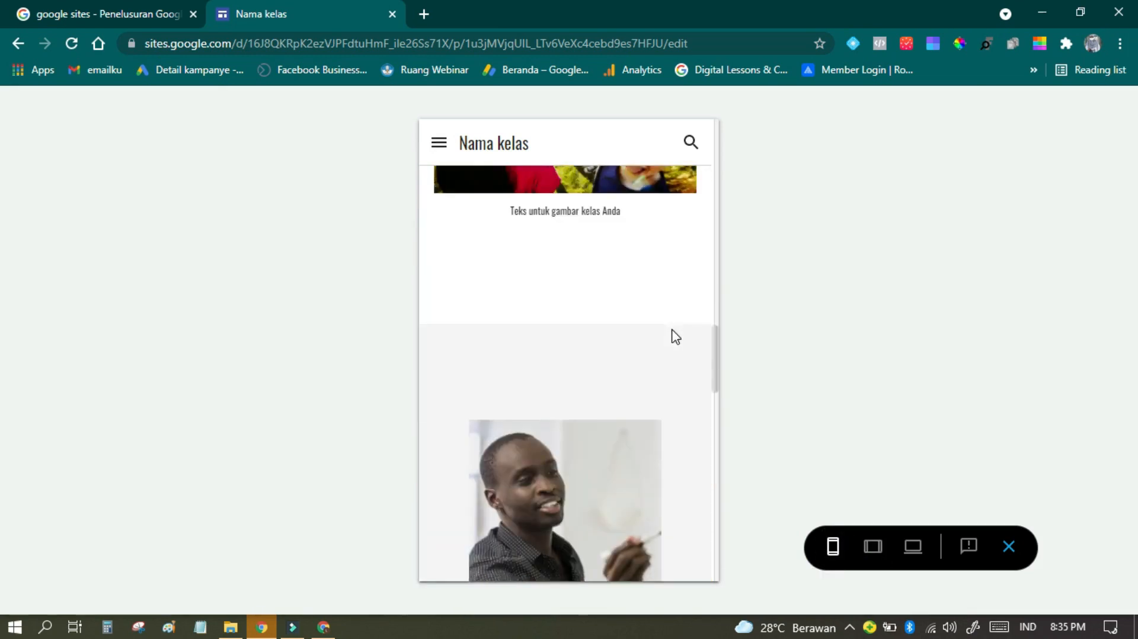
scroll(674, 338, down, 10)
scroll(670, 361, down, 7)
scroll(667, 376, up, 5)
scroll(668, 377, up, 15)
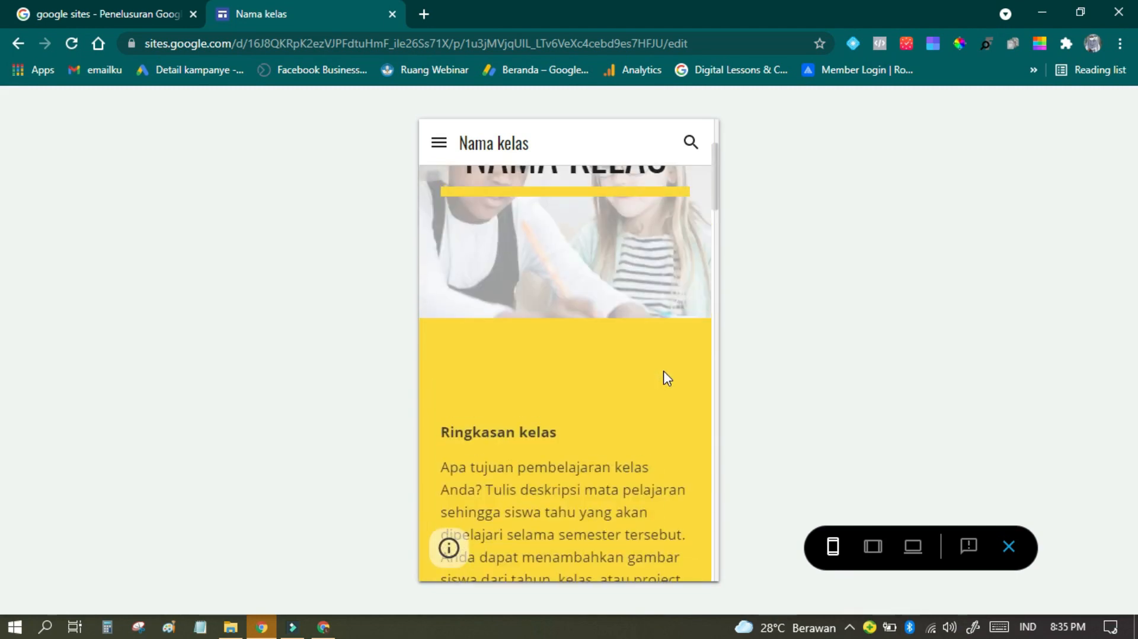
scroll(664, 373, up, 4)
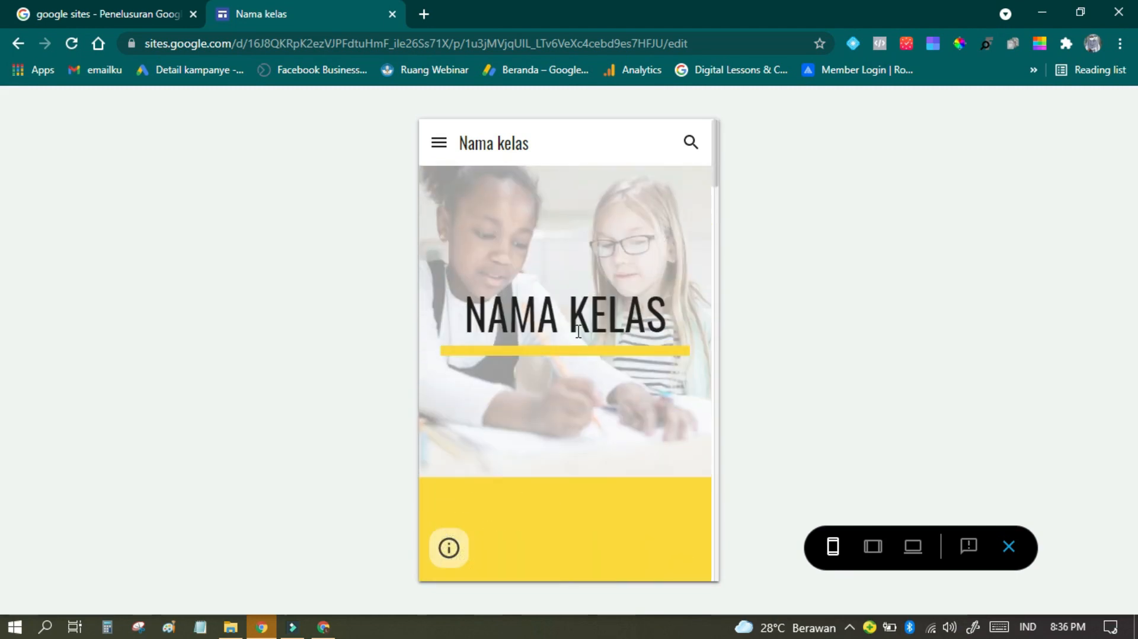
Step: Check the Beranda page in the large-screen and tablet previews and return to the editor
click(912, 546)
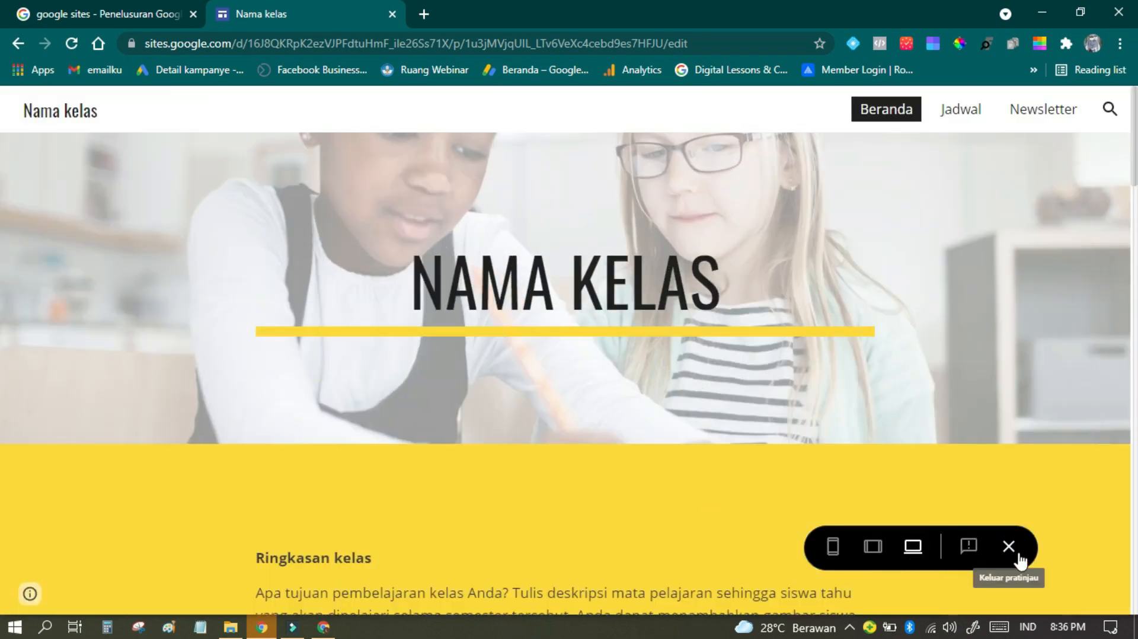
scroll(642, 513, down, 10)
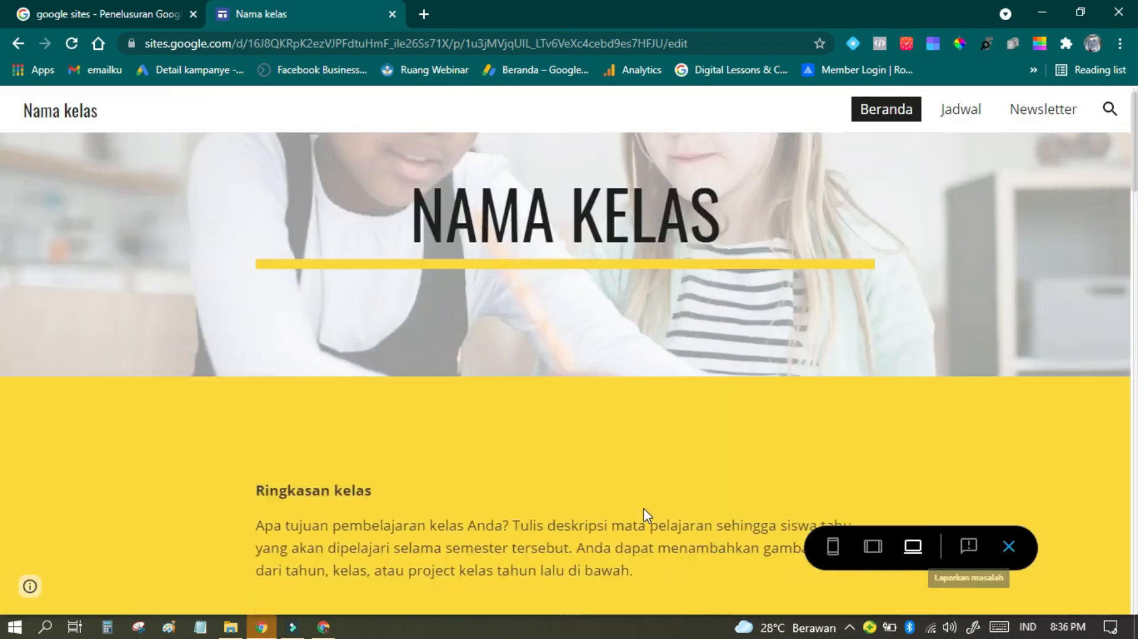
scroll(646, 513, down, 3)
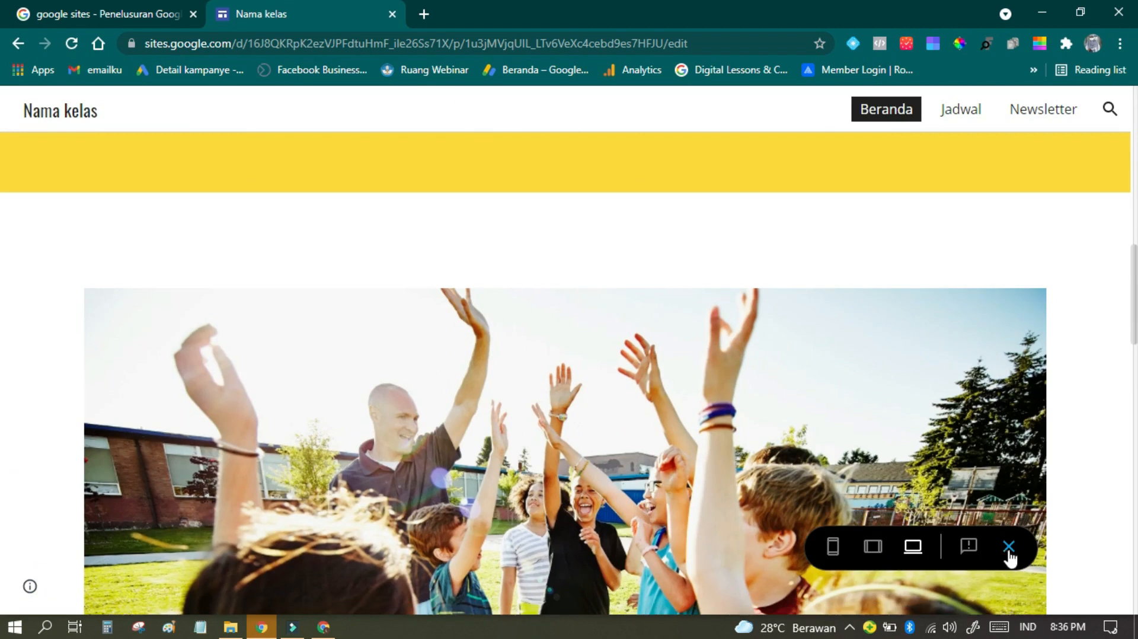
click(875, 545)
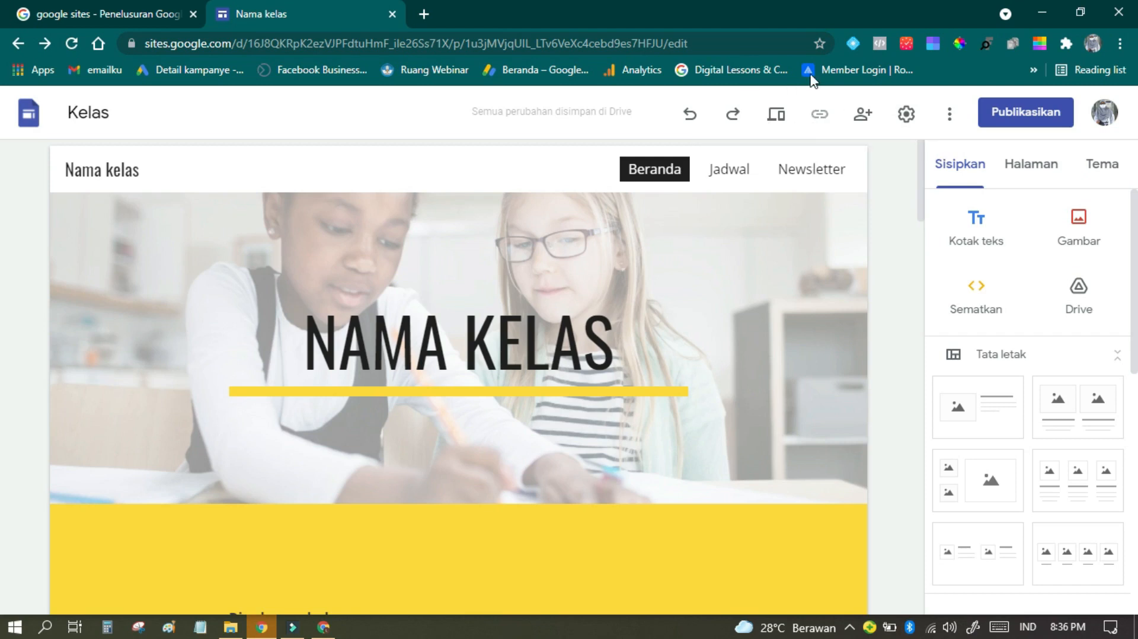
Step: Open the site settings and review the Navigasi, Brand image, Alat pengakses lihat-saja, Domain kustom and Analisis sections
click(860, 115)
click(907, 114)
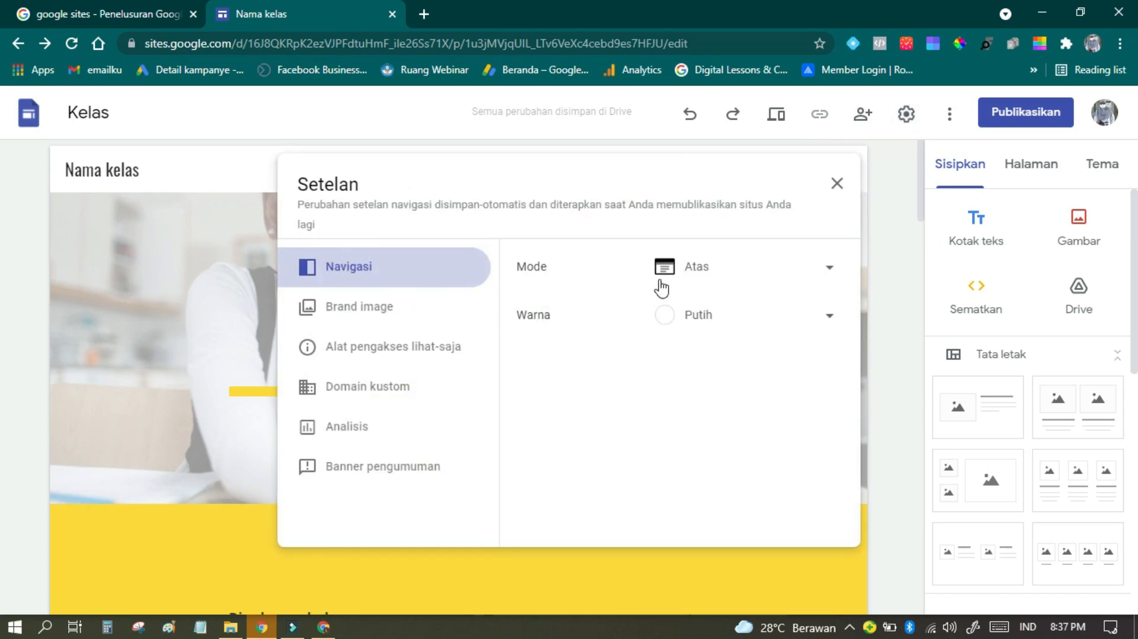
click(417, 316)
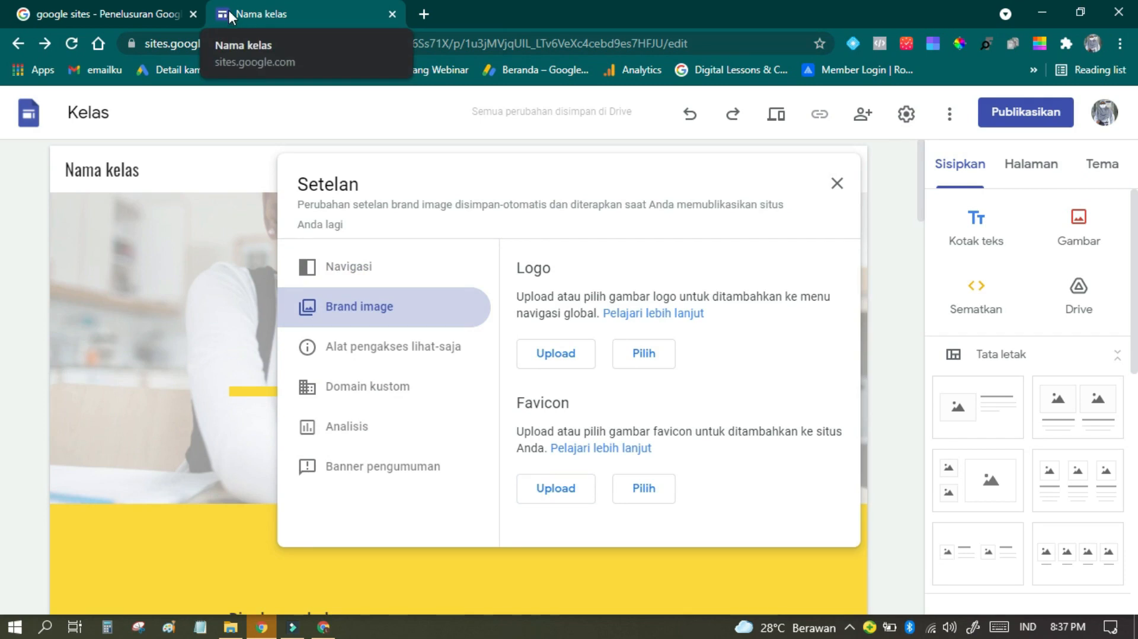
click(430, 363)
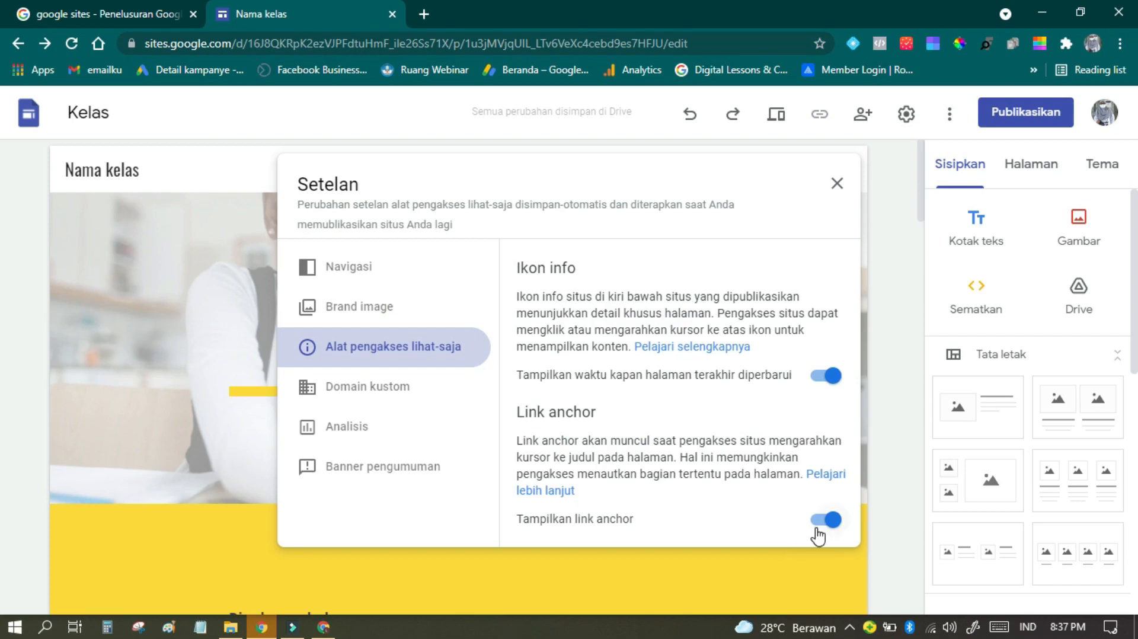
click(330, 396)
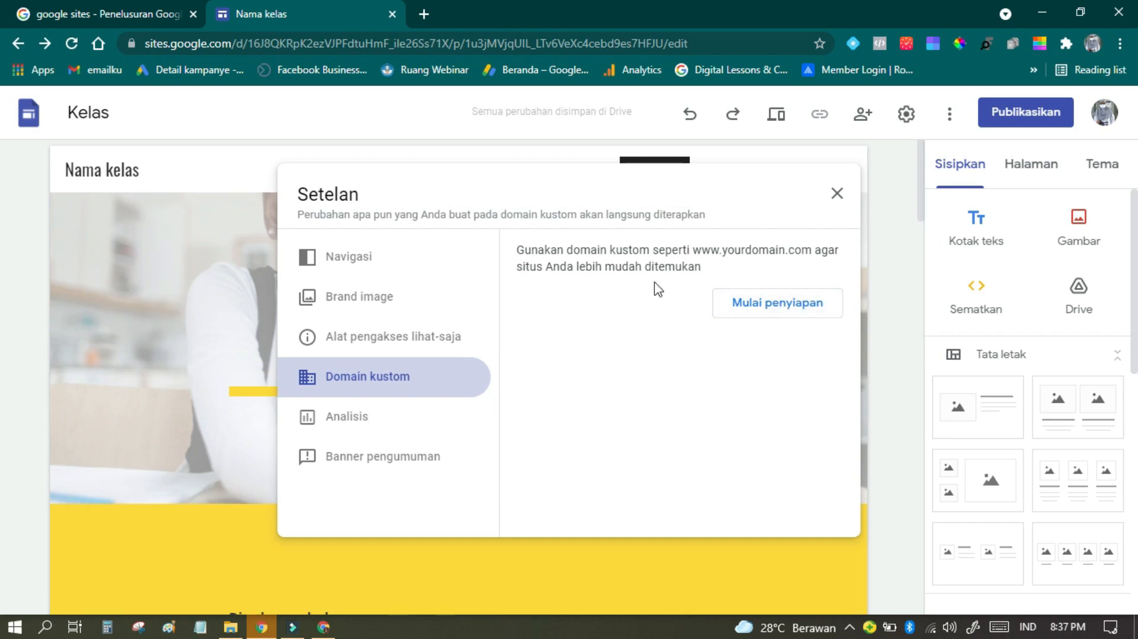
click(376, 416)
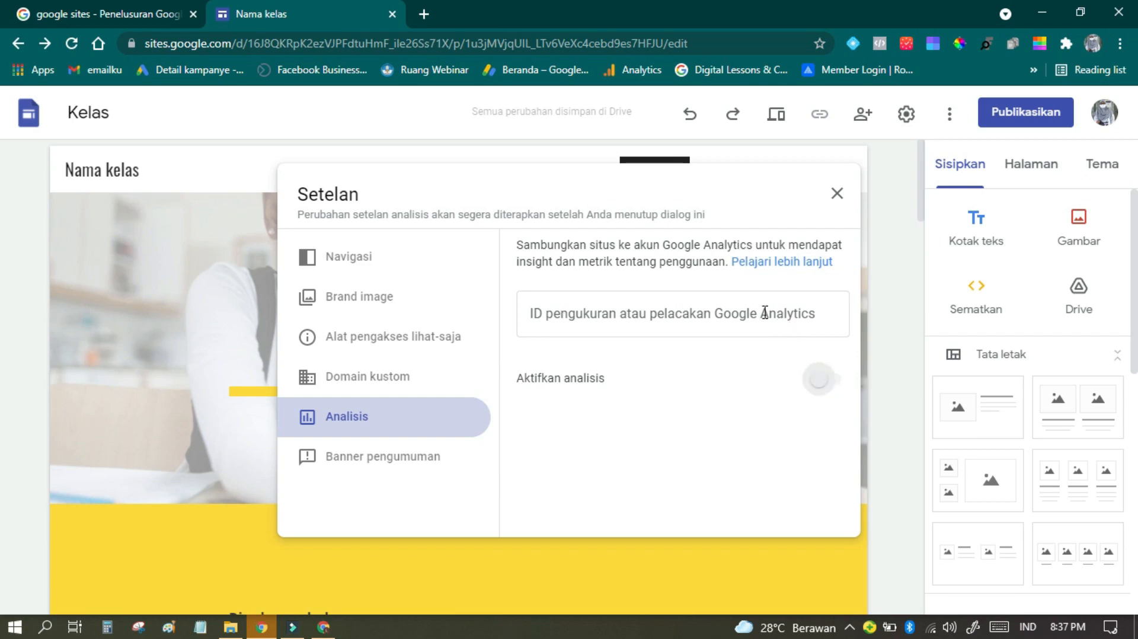
Step: Examine the Banner pengumuman settings, including the banner colour, message, button label and link fields
click(361, 463)
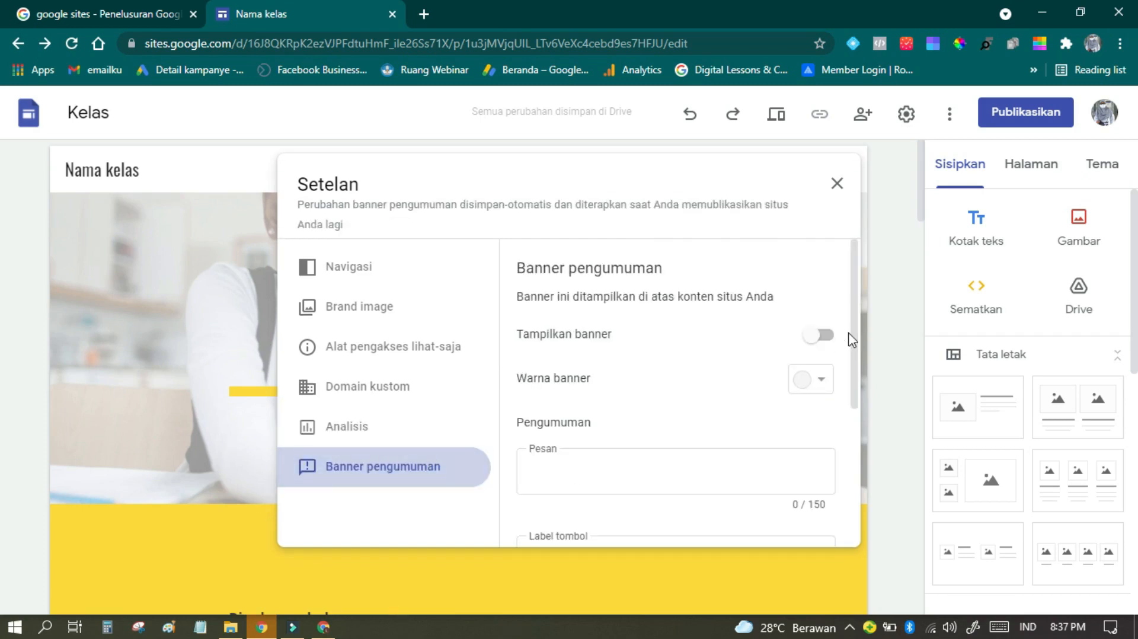
scroll(709, 380, down, 3)
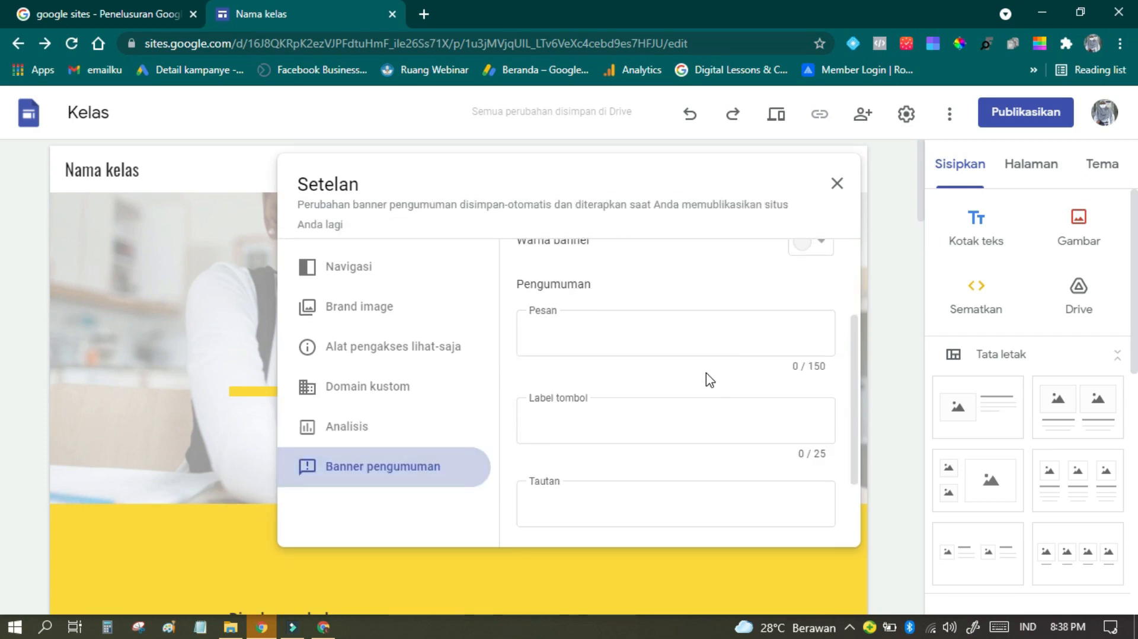
scroll(709, 379, down, 2)
scroll(705, 375, up, 3)
scroll(705, 380, down, 3)
scroll(711, 385, up, 3)
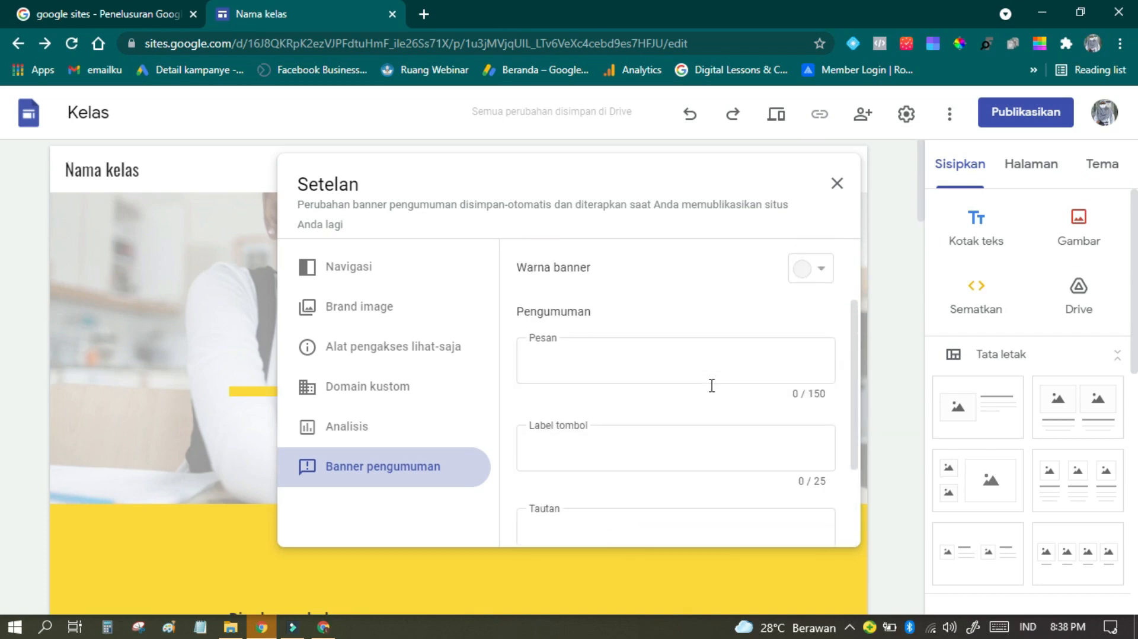
Step: Close the site settings and look through the Beranda page in the editor down to the Referensi section
scroll(714, 392, up, 2)
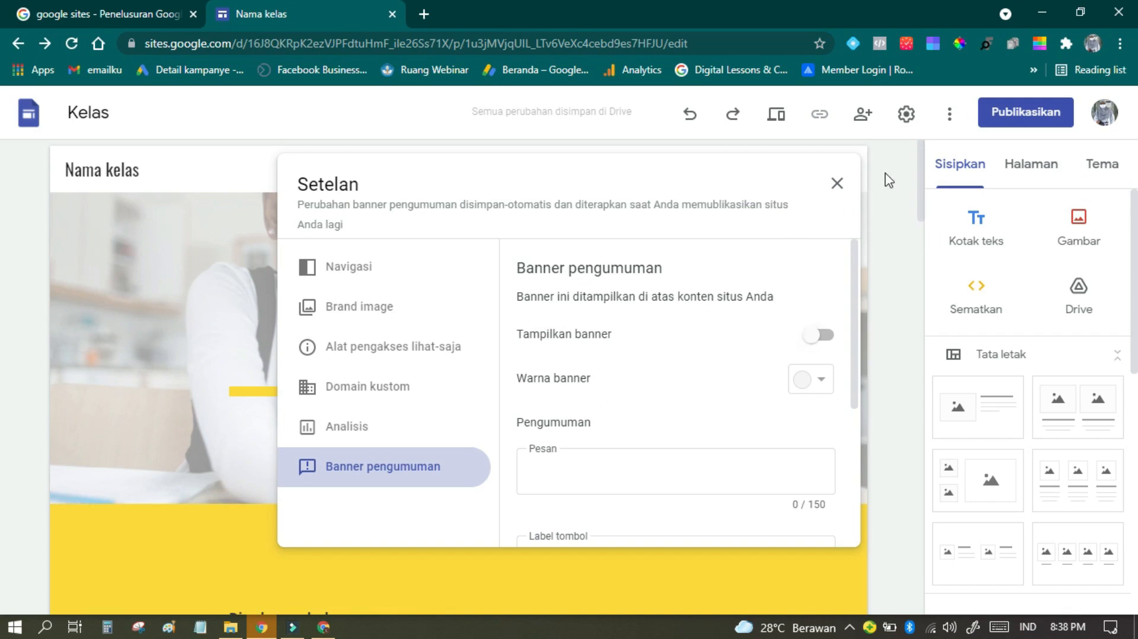
click(837, 185)
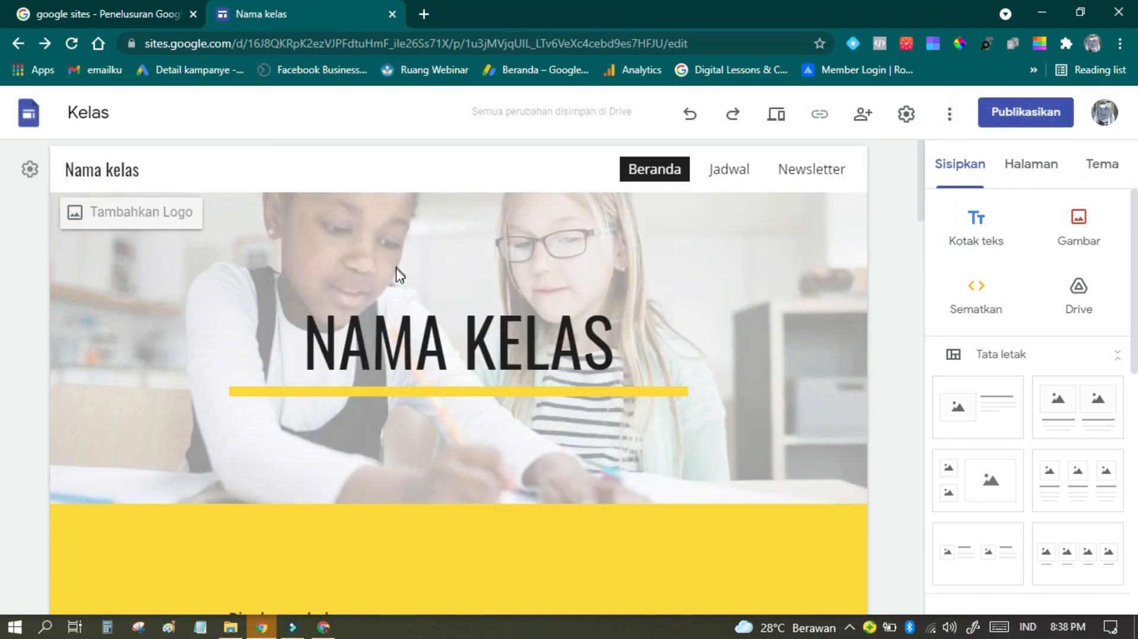
scroll(665, 468, down, 2)
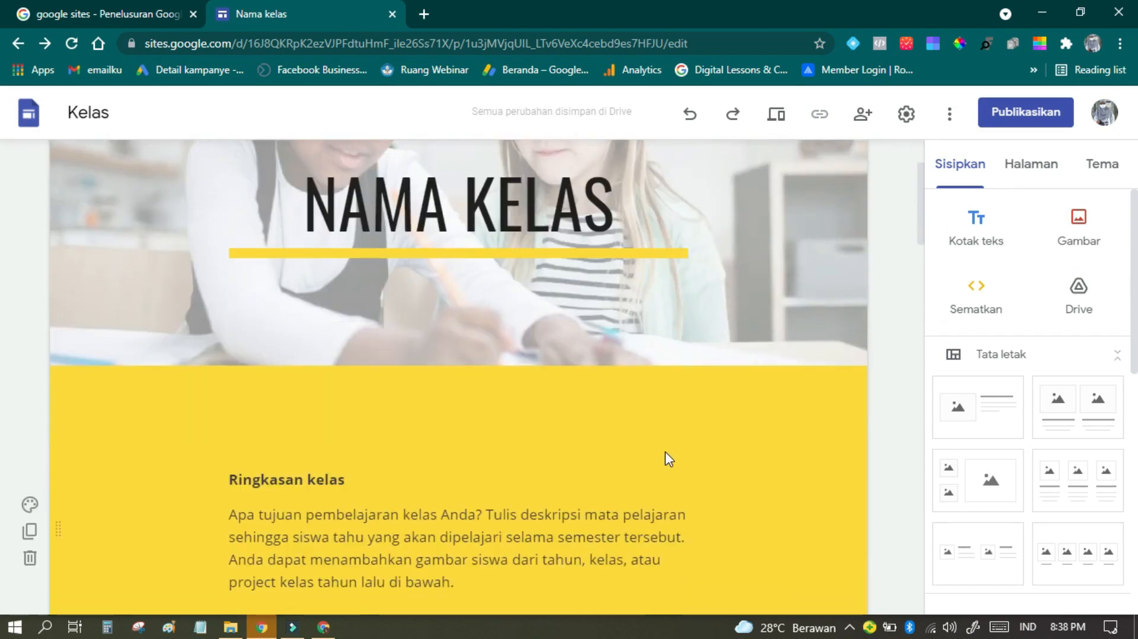
scroll(667, 449, down, 2)
scroll(666, 450, down, 3)
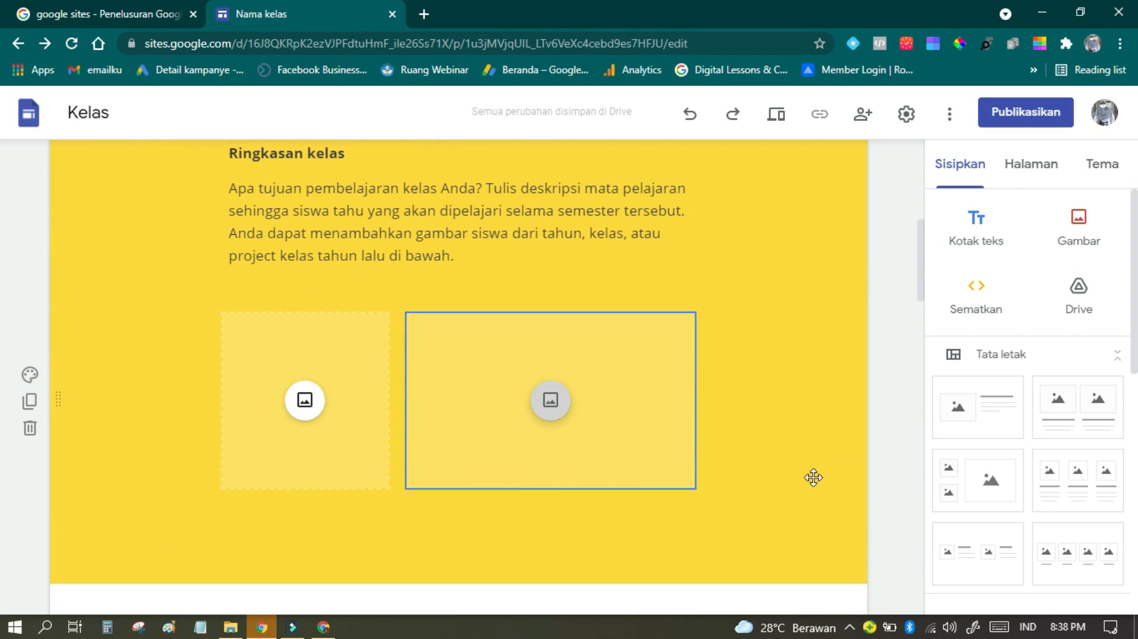
scroll(719, 498, down, 10)
scroll(719, 498, down, 10)
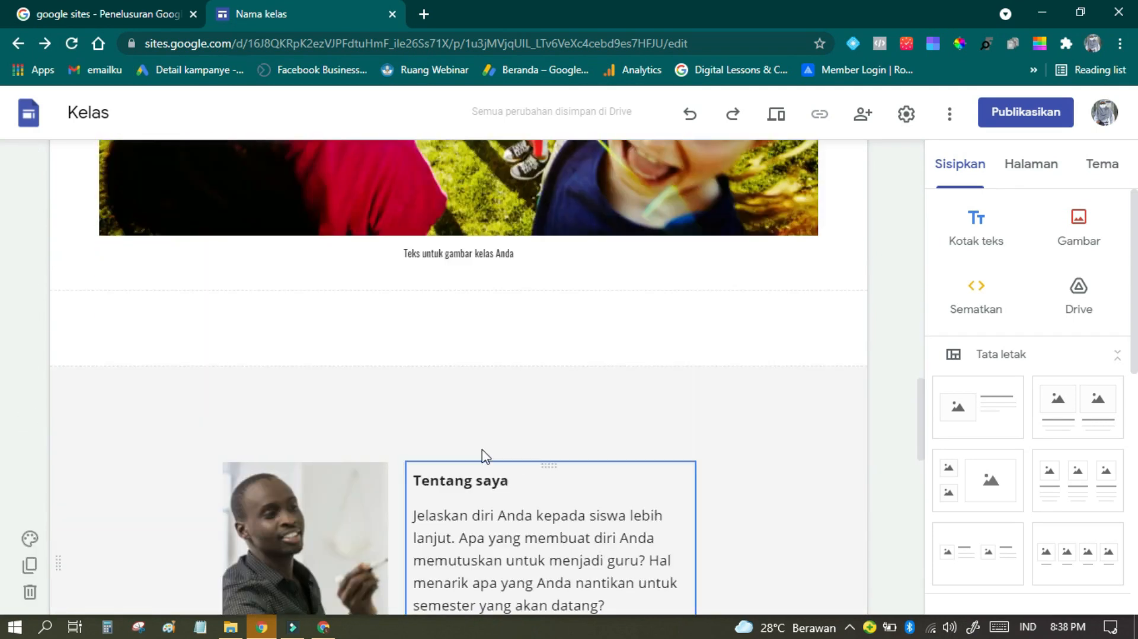
scroll(608, 451, down, 8)
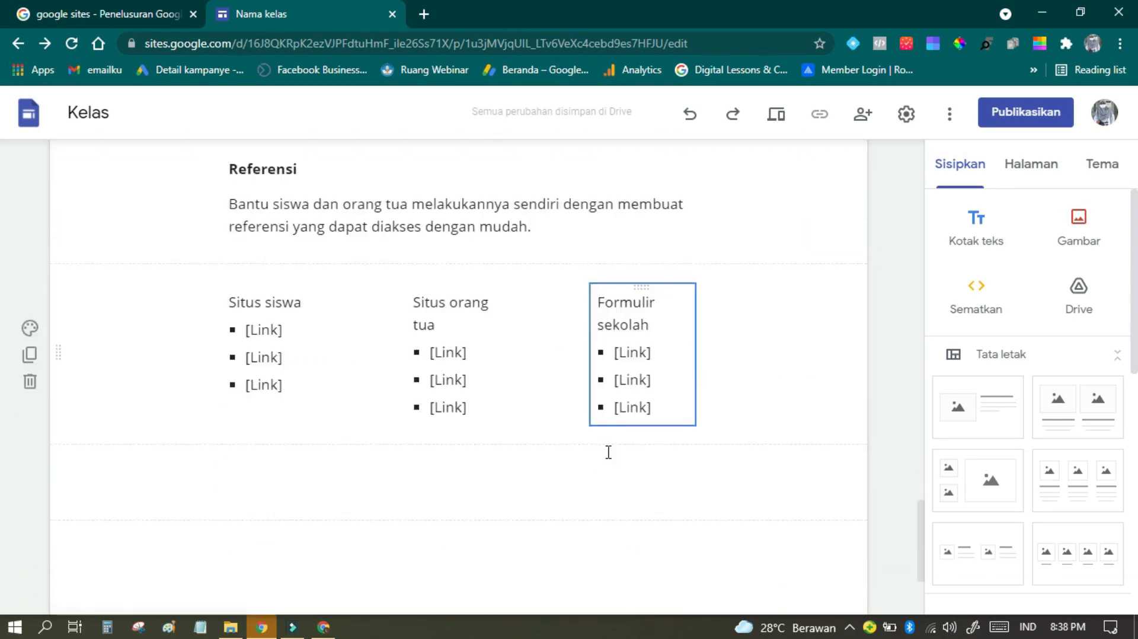
scroll(702, 464, up, 20)
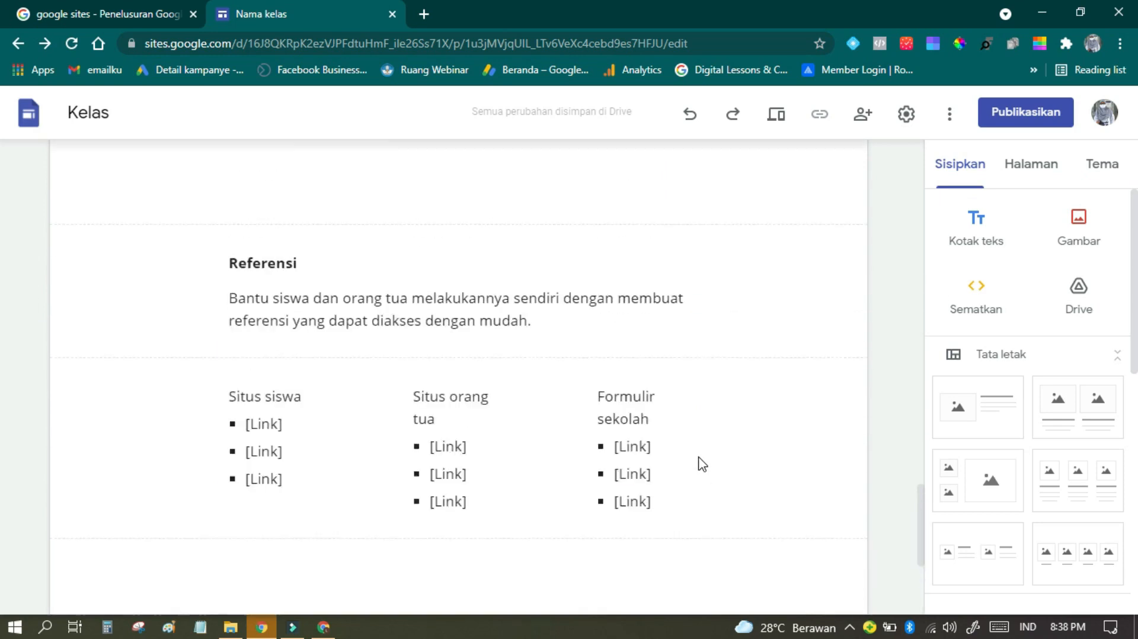
scroll(696, 456, up, 6)
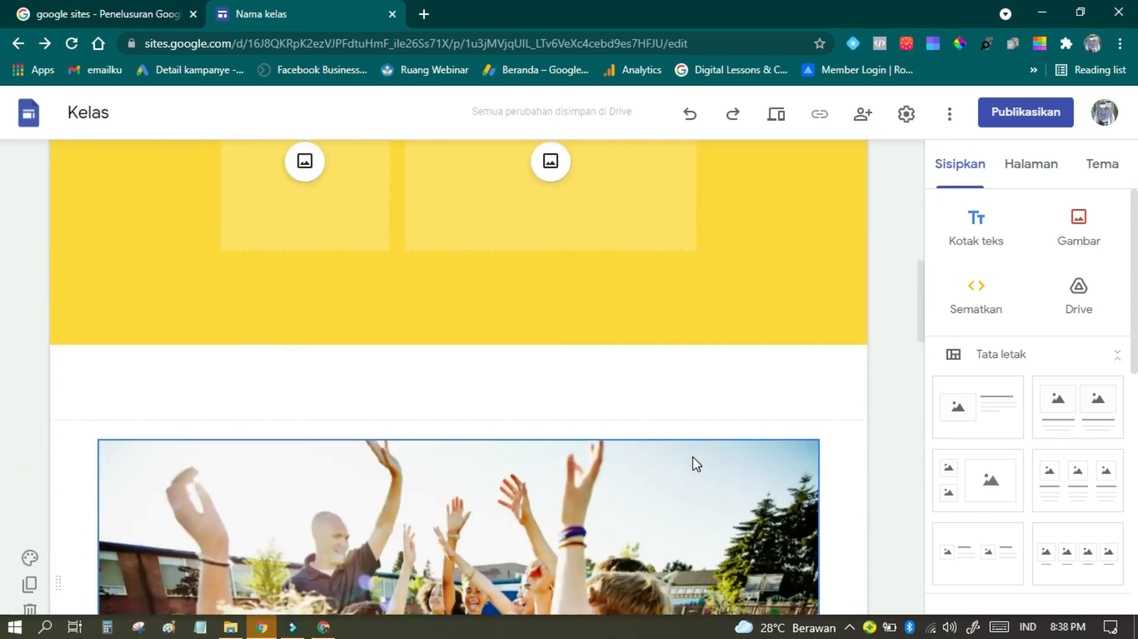
scroll(587, 486, up, 6)
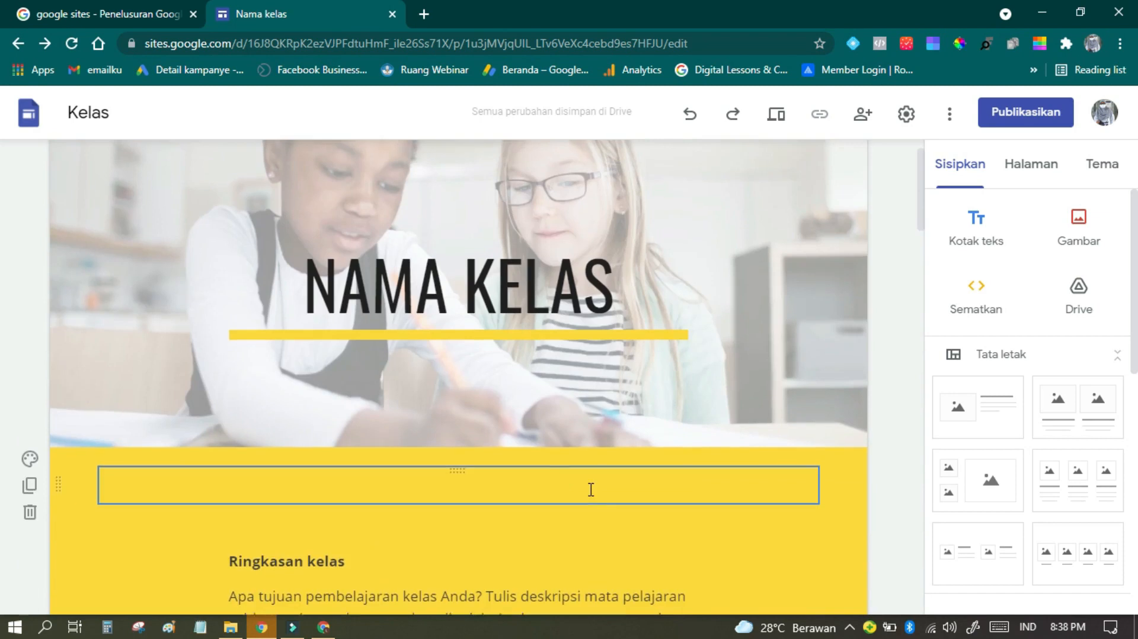
Step: Examine the header, the Ringkasan kelas section and its two image placeholders on the Beranda page
scroll(609, 492, down, 2)
scroll(487, 505, down, 5)
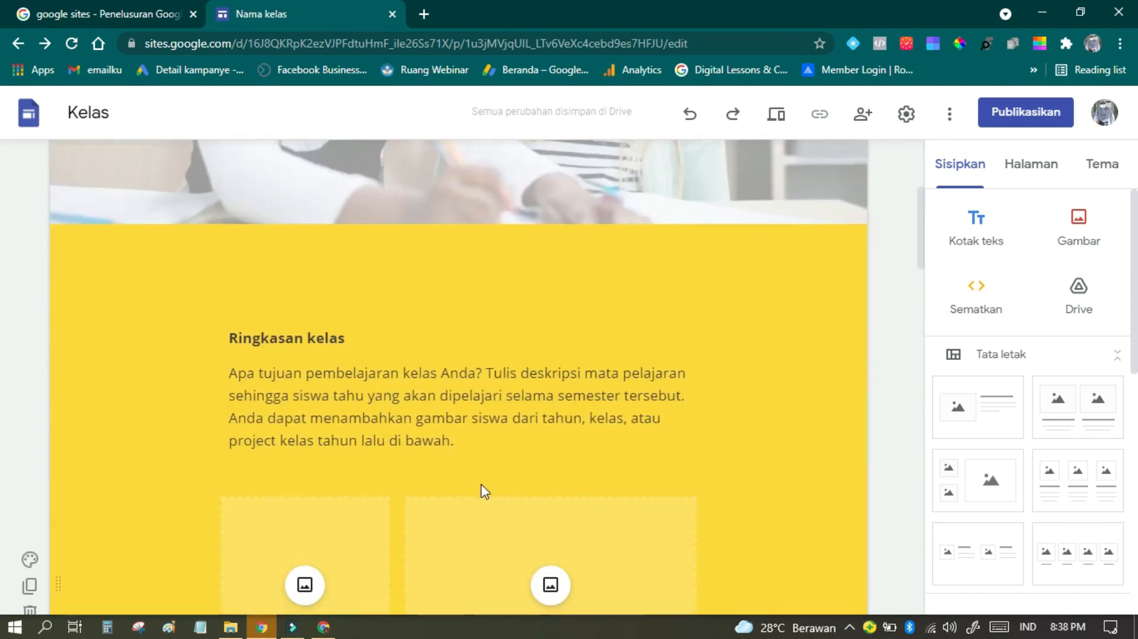
scroll(535, 476, up, 6)
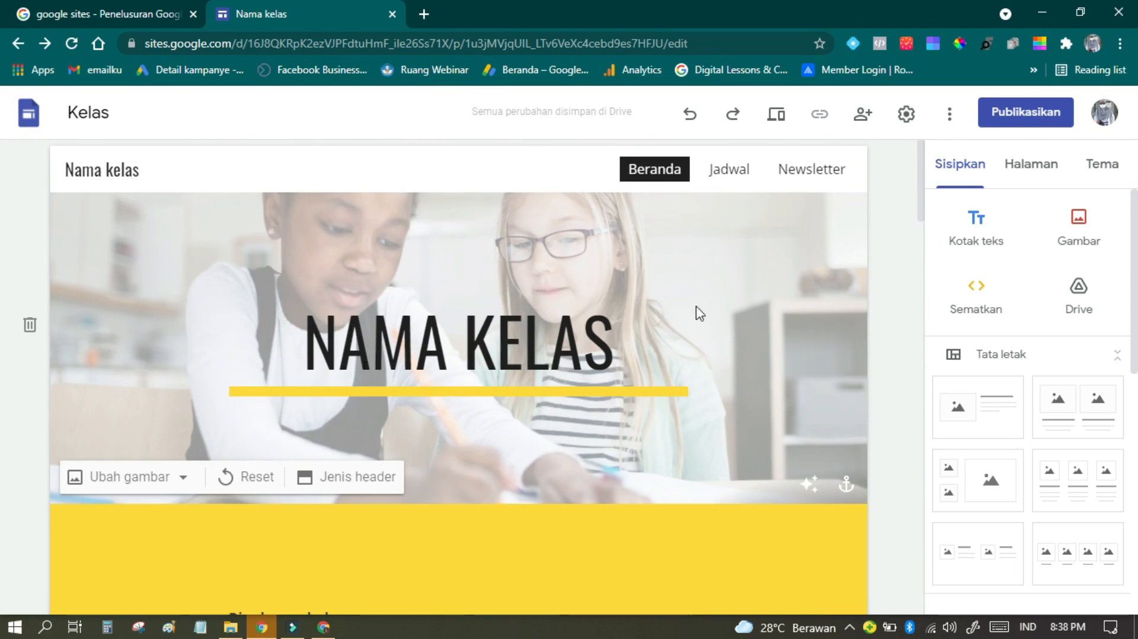
scroll(711, 237, down, 2)
scroll(729, 178, up, 2)
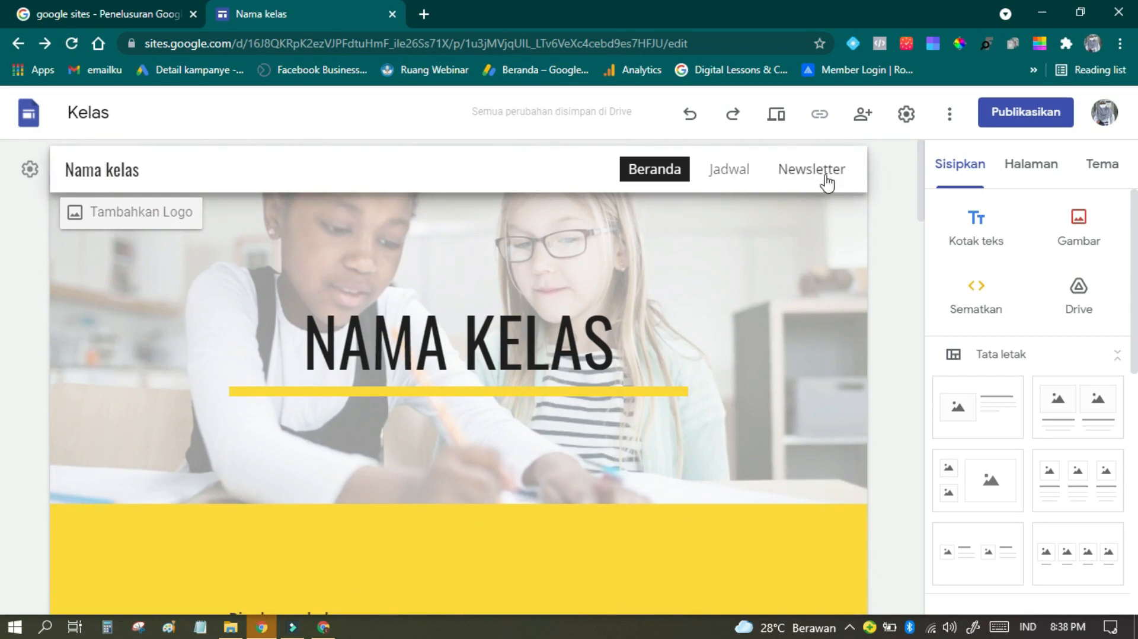
scroll(591, 380, down, 3)
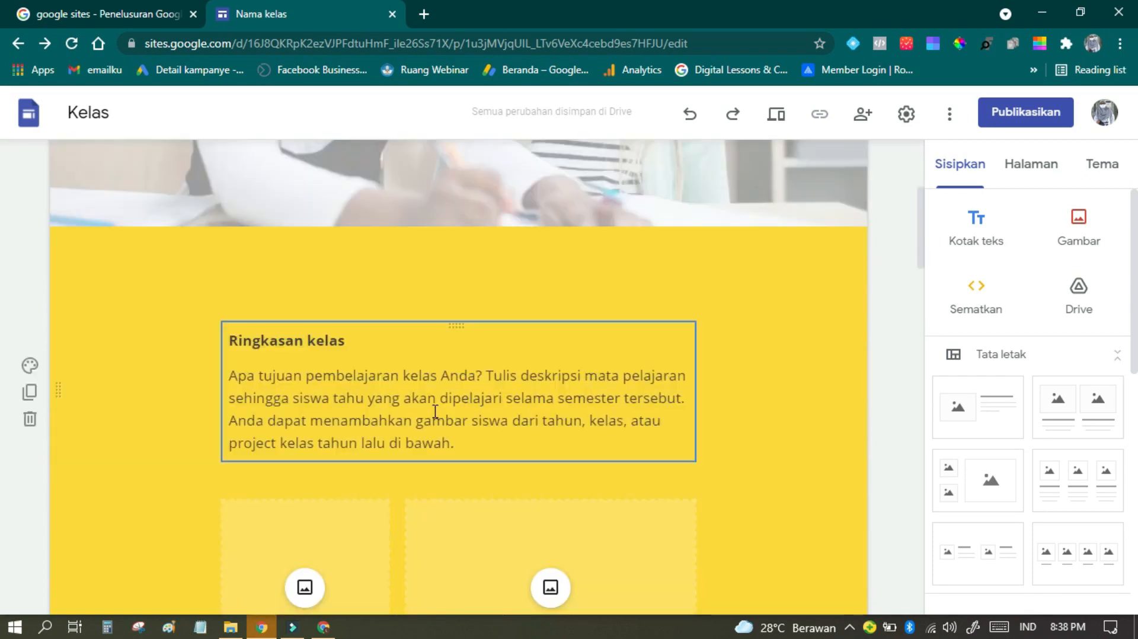
scroll(585, 427, down, 5)
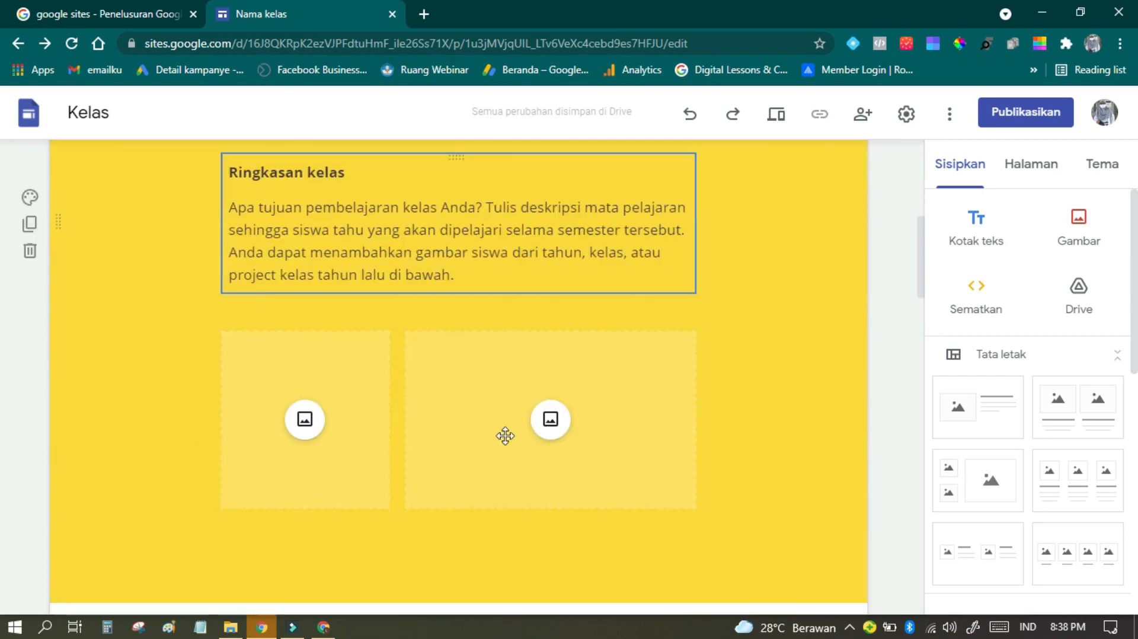
click(353, 256)
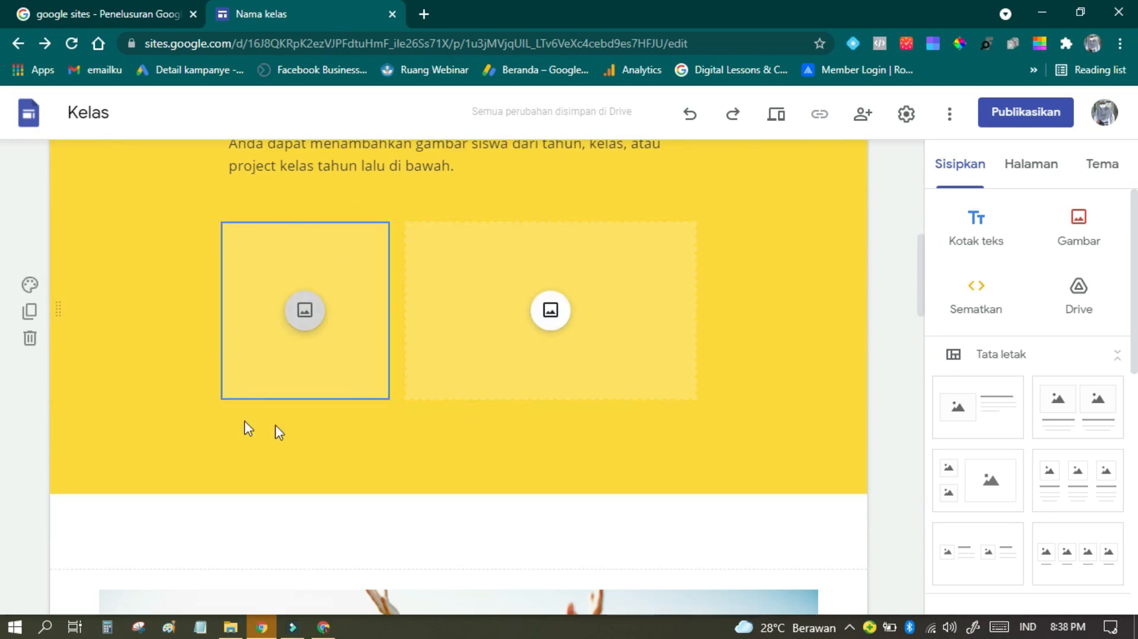
click(450, 278)
scroll(563, 498, down, 3)
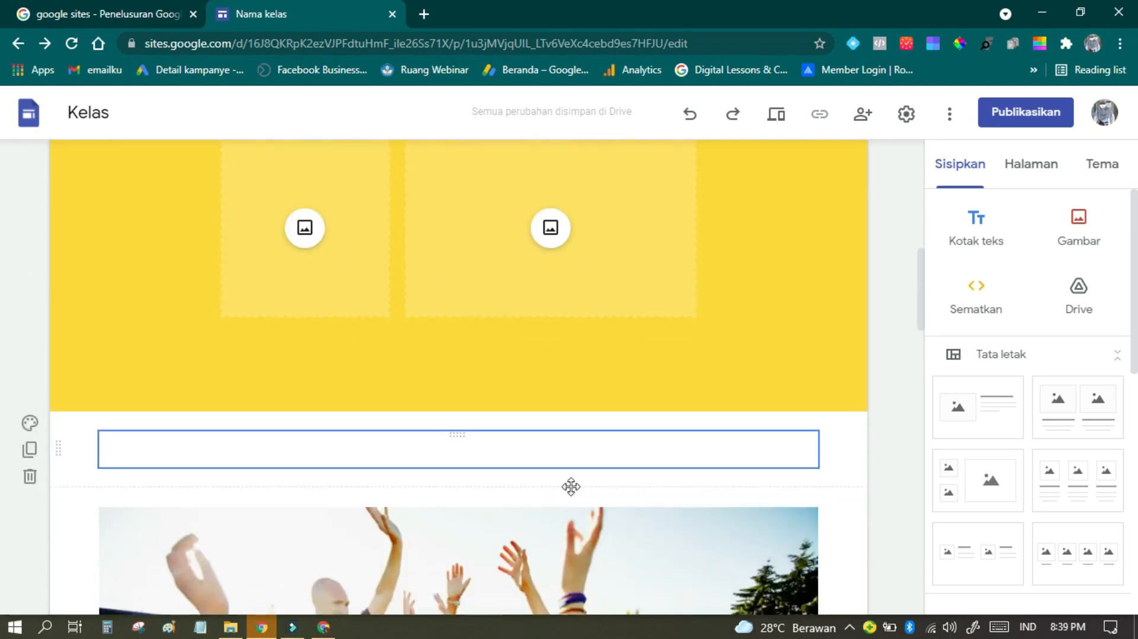
scroll(540, 202, up, 3)
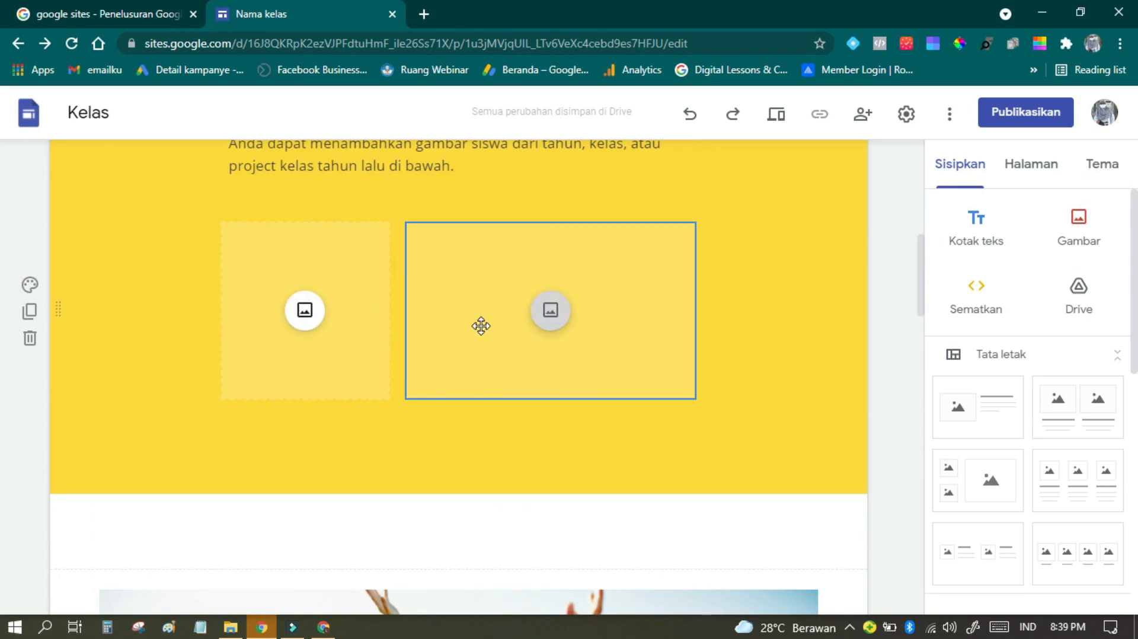
Step: Open the settings of the wide image placeholder under Ringkasan kelas, review the file type options and close them
click(456, 262)
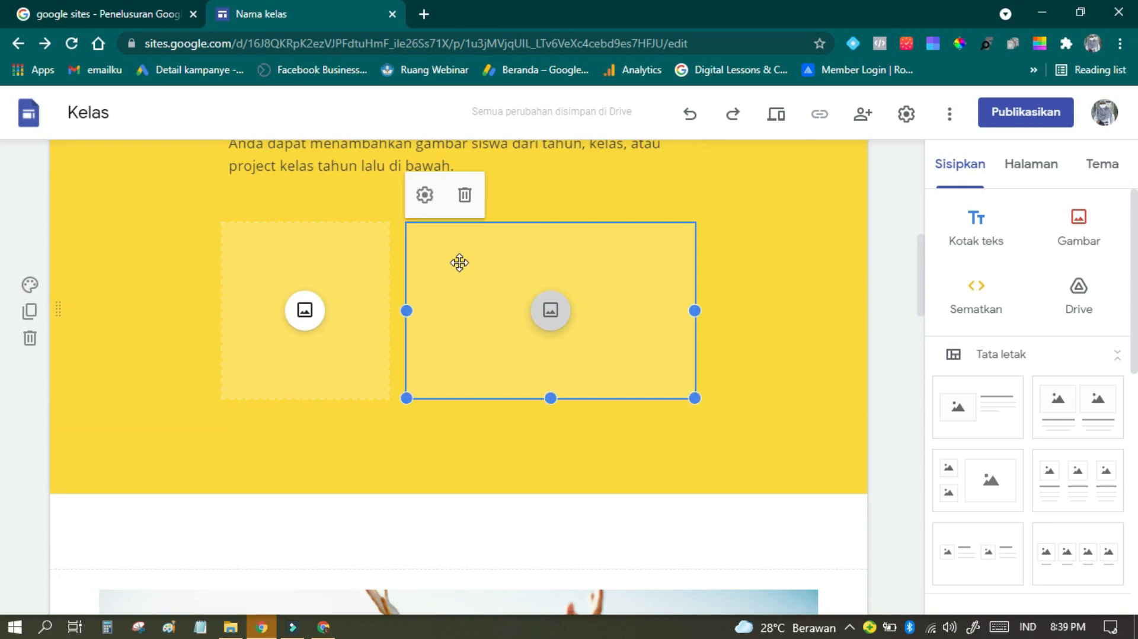
click(432, 202)
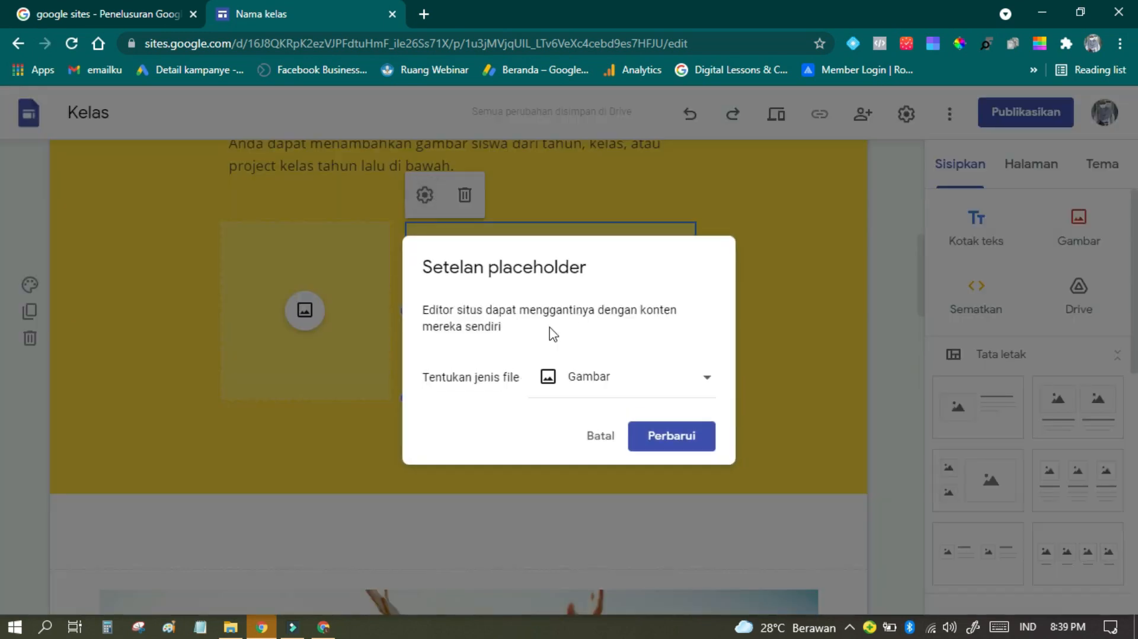
click(611, 389)
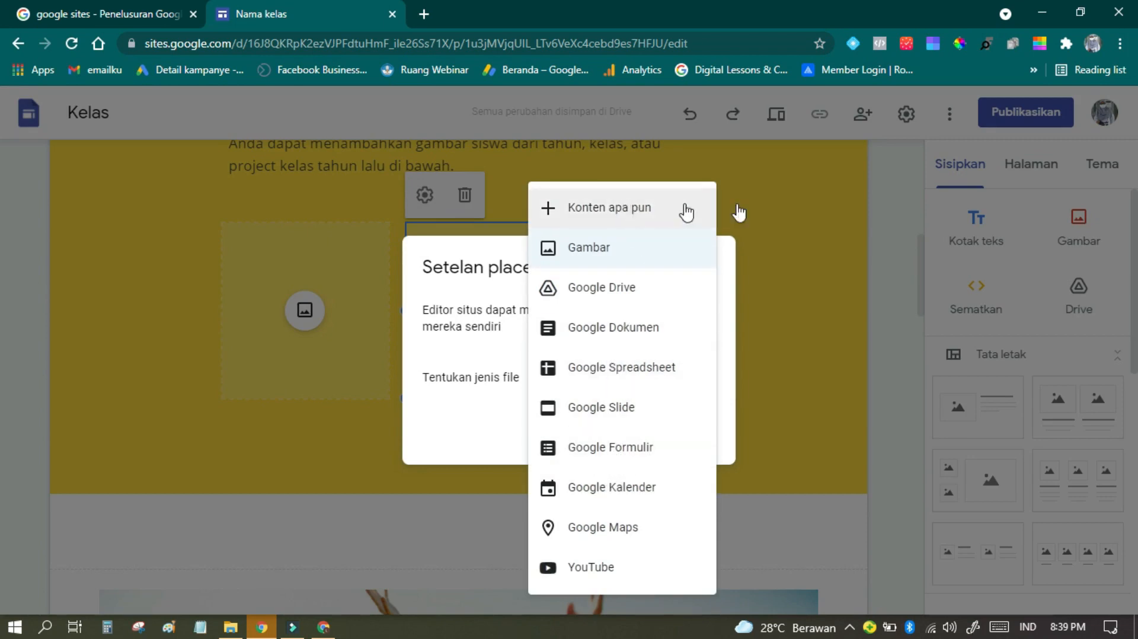
click(770, 210)
Step: Insert a placeholder above the Tentang saya section and widen it to the full content width
scroll(531, 428, down, 5)
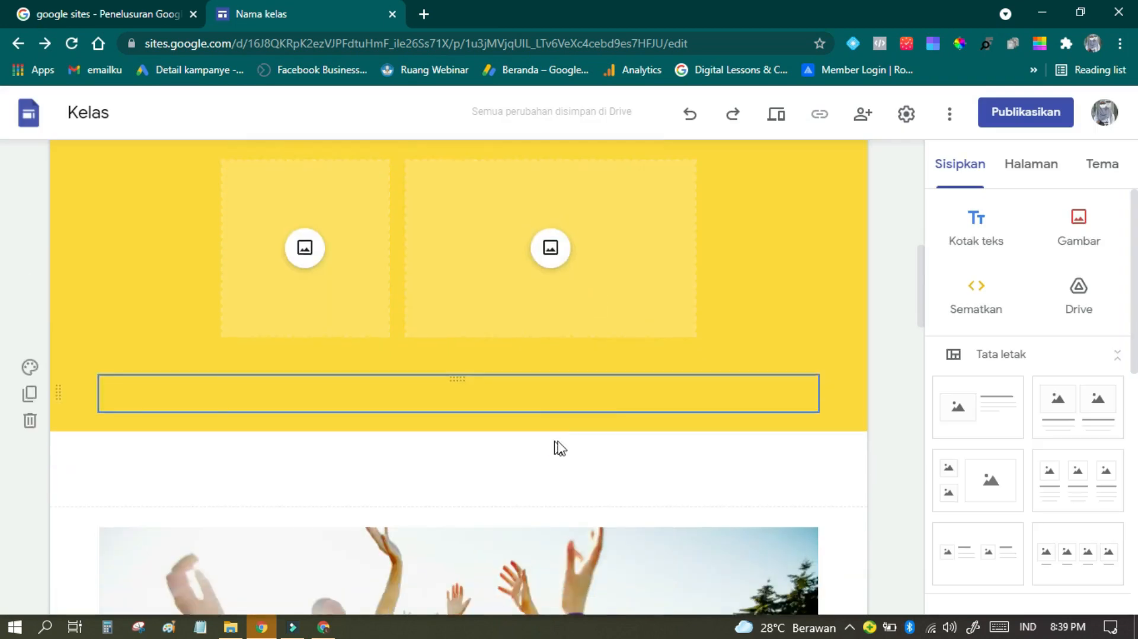
scroll(475, 439, down, 8)
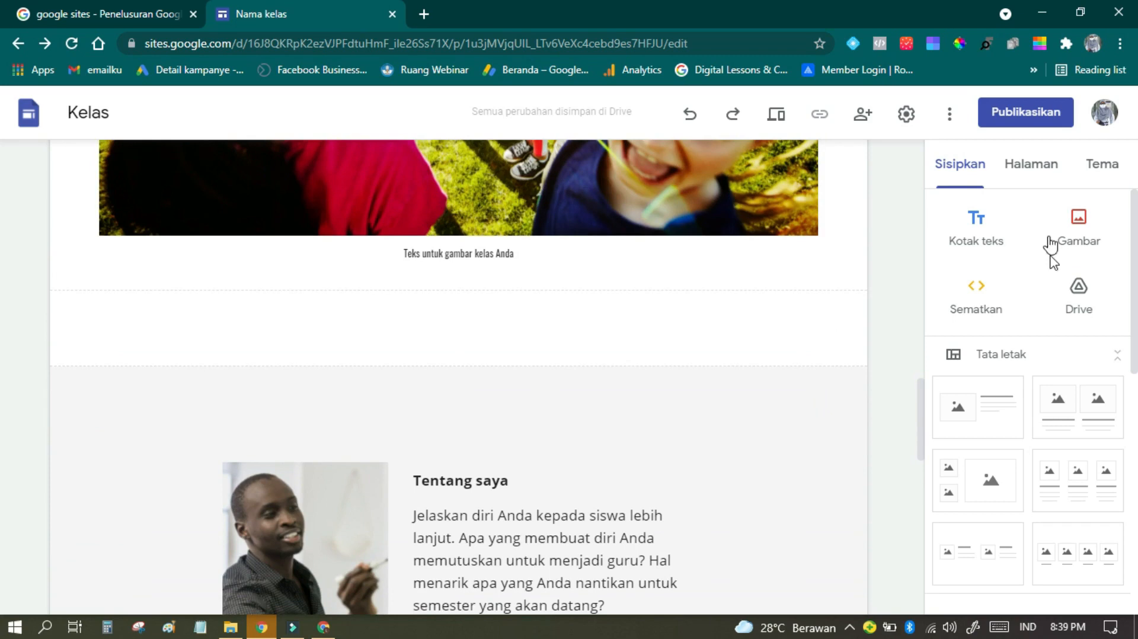
scroll(1037, 314, down, 10)
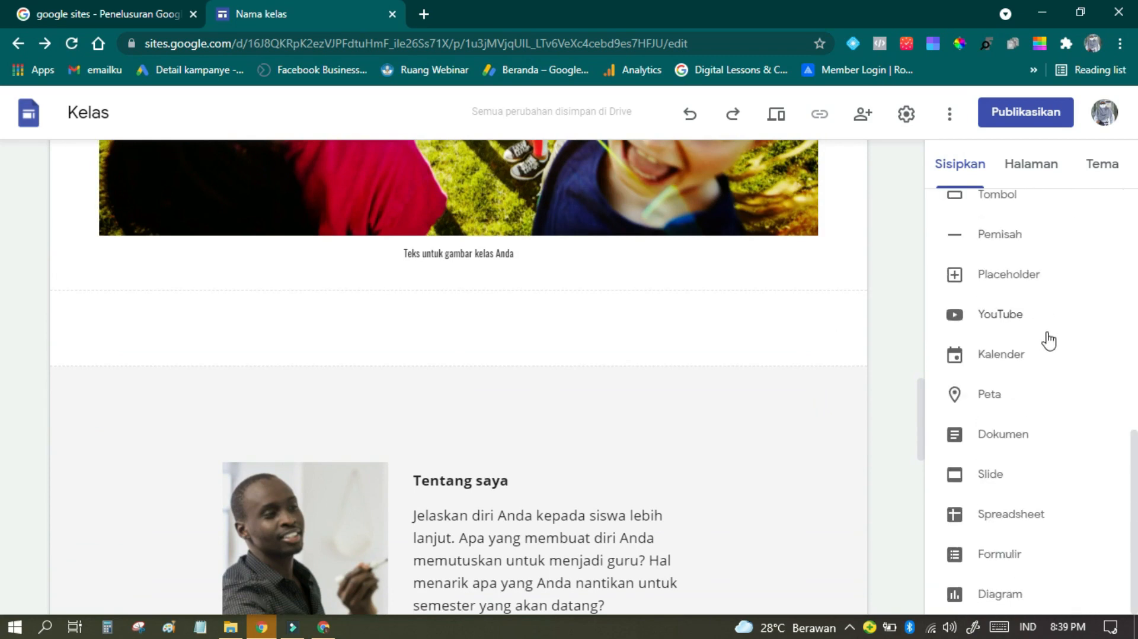
scroll(1031, 415, up, 3)
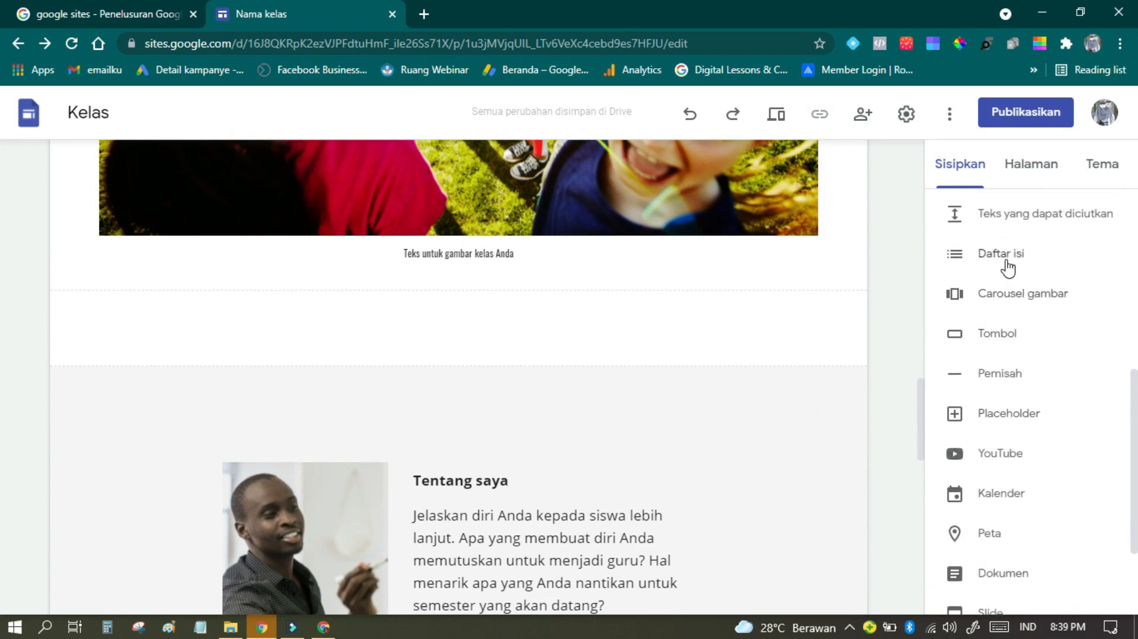
scroll(999, 356, up, 2)
scroll(1004, 532, down, 2)
drag(1023, 422, 817, 419)
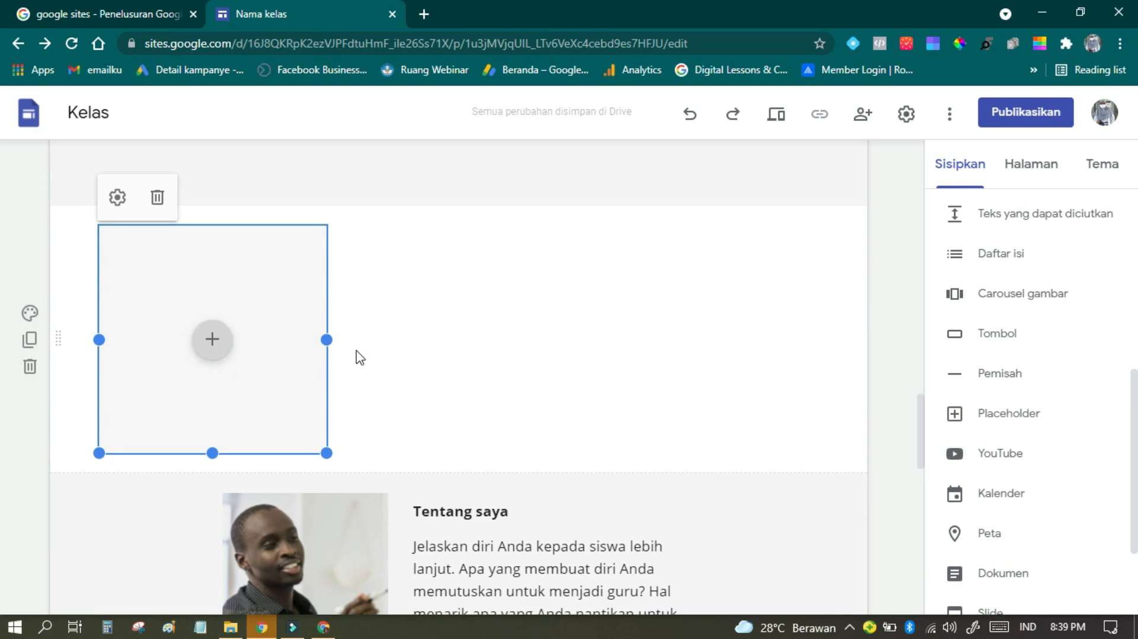
drag(325, 339, 807, 335)
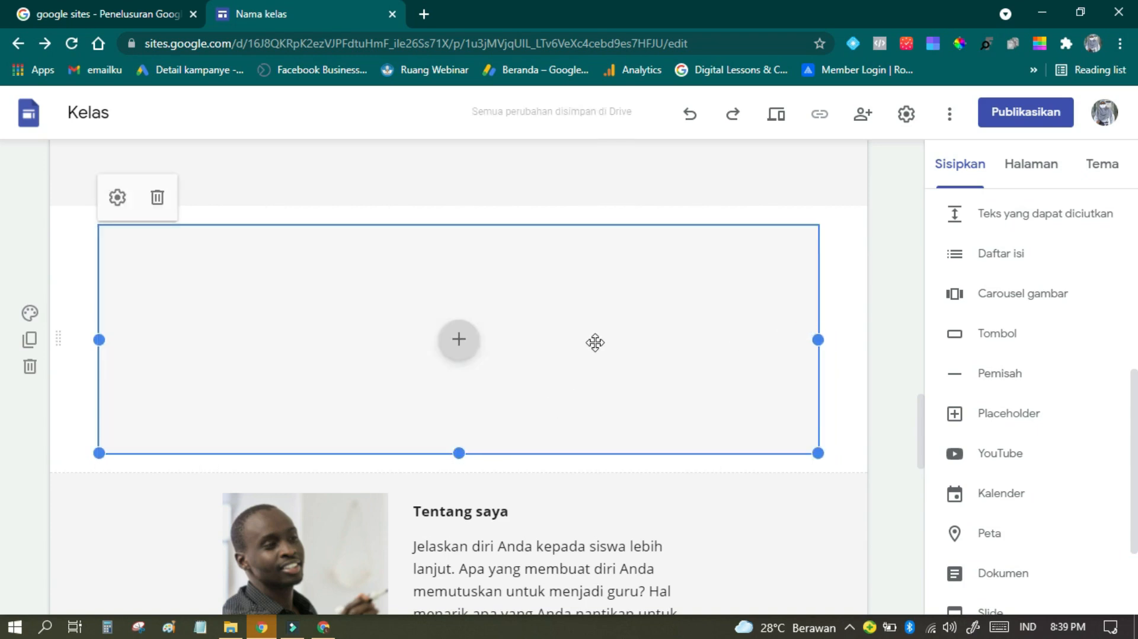
Step: Open the map picker from the new placeholder, check Peta and Peta Saya, and close it without choosing a map
click(458, 343)
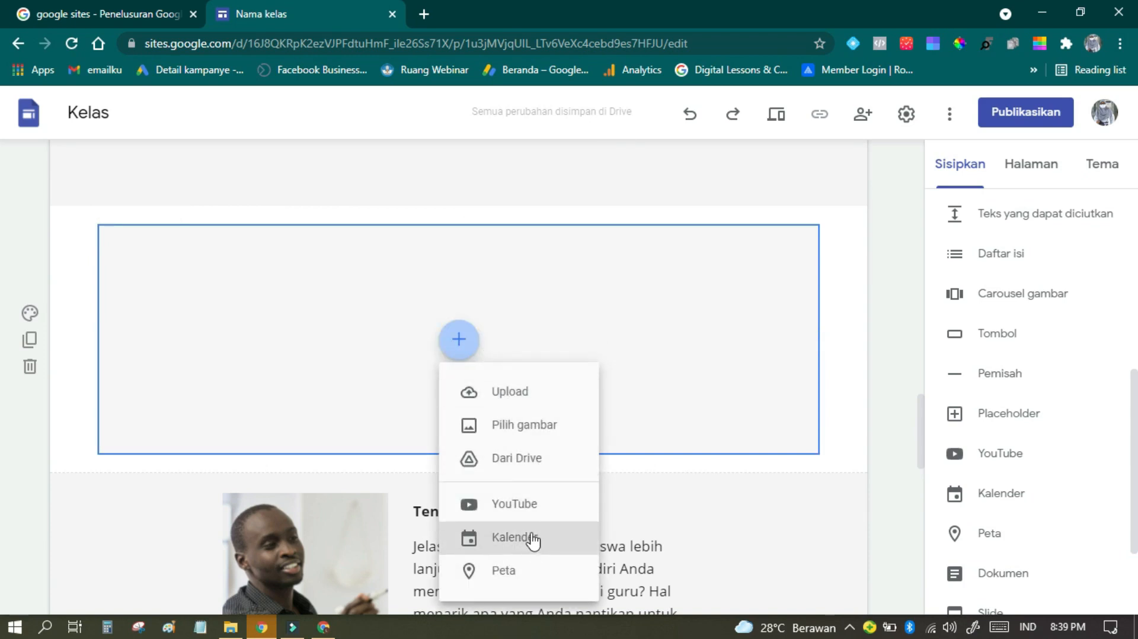
click(526, 577)
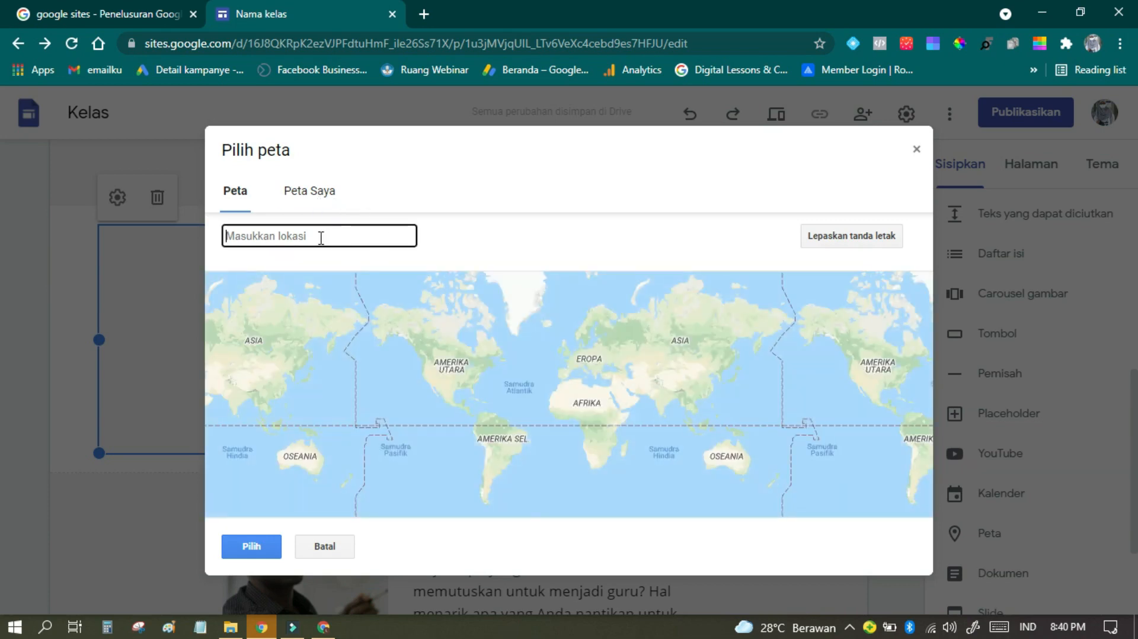
click(320, 194)
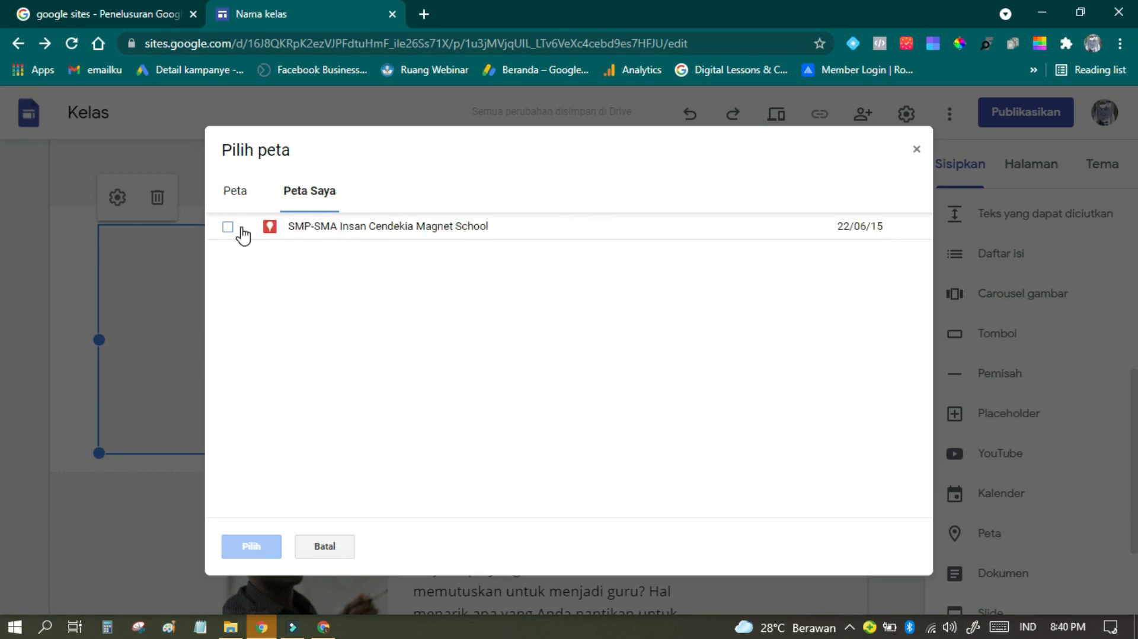
click(236, 193)
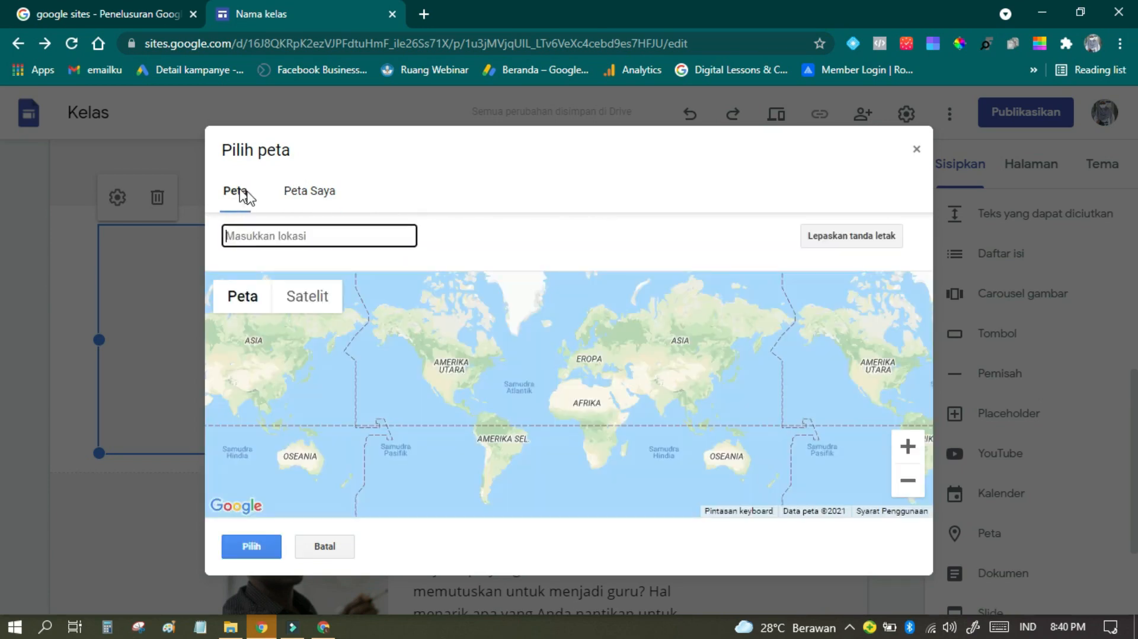
click(917, 149)
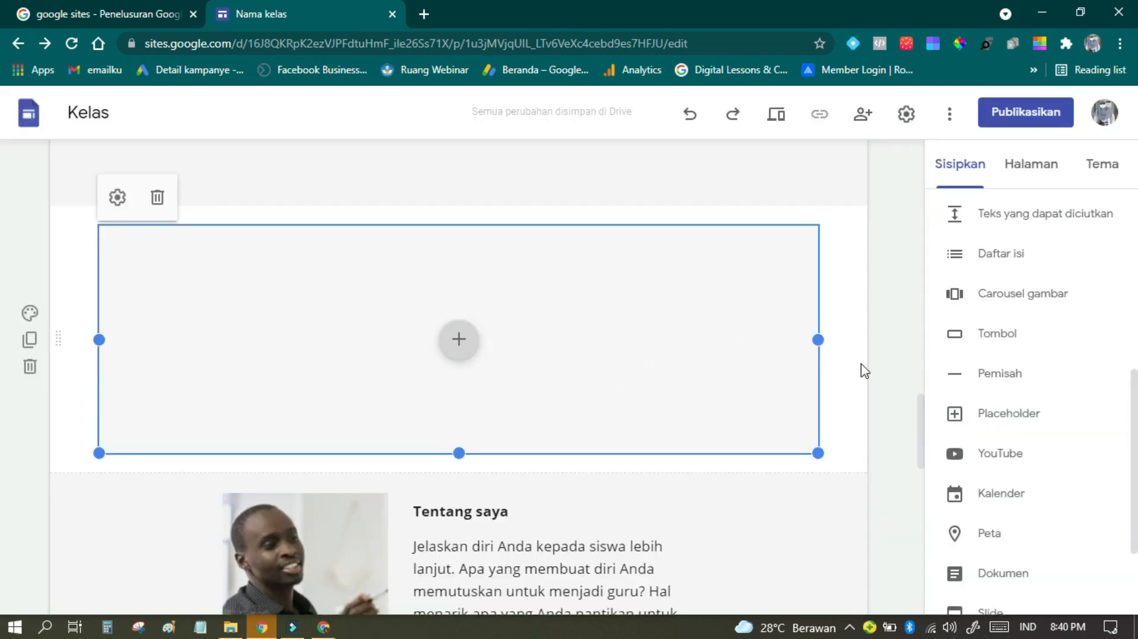
Step: Review the remaining insertable elements down to Diagram and display the site's page list
scroll(808, 392, down, 3)
scroll(1069, 427, down, 3)
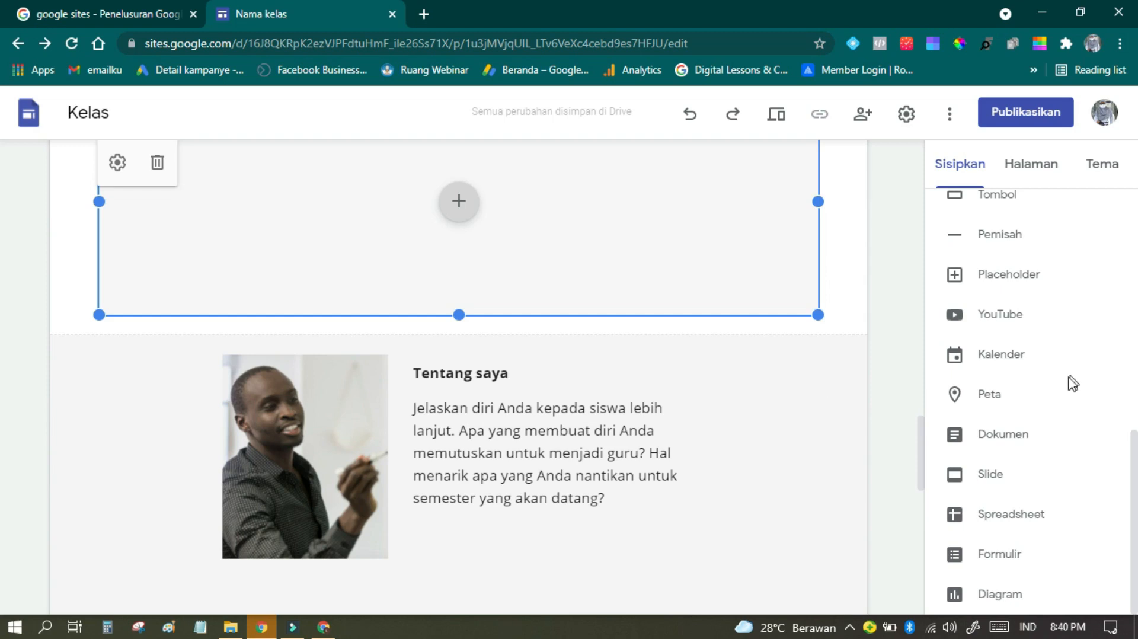
scroll(1058, 446, up, 2)
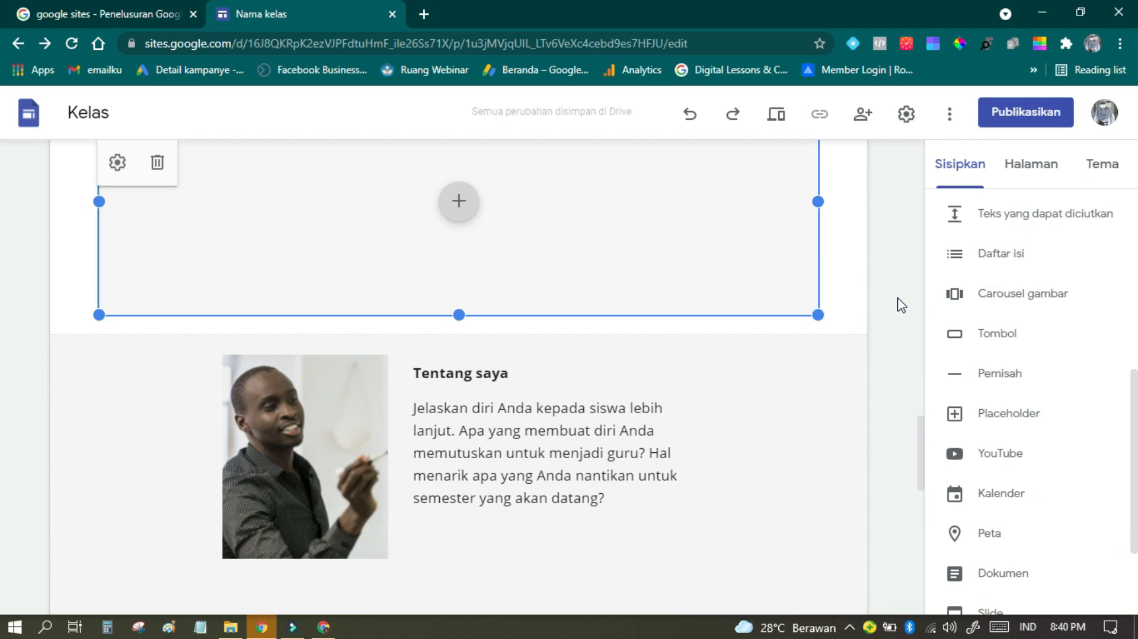
click(1031, 168)
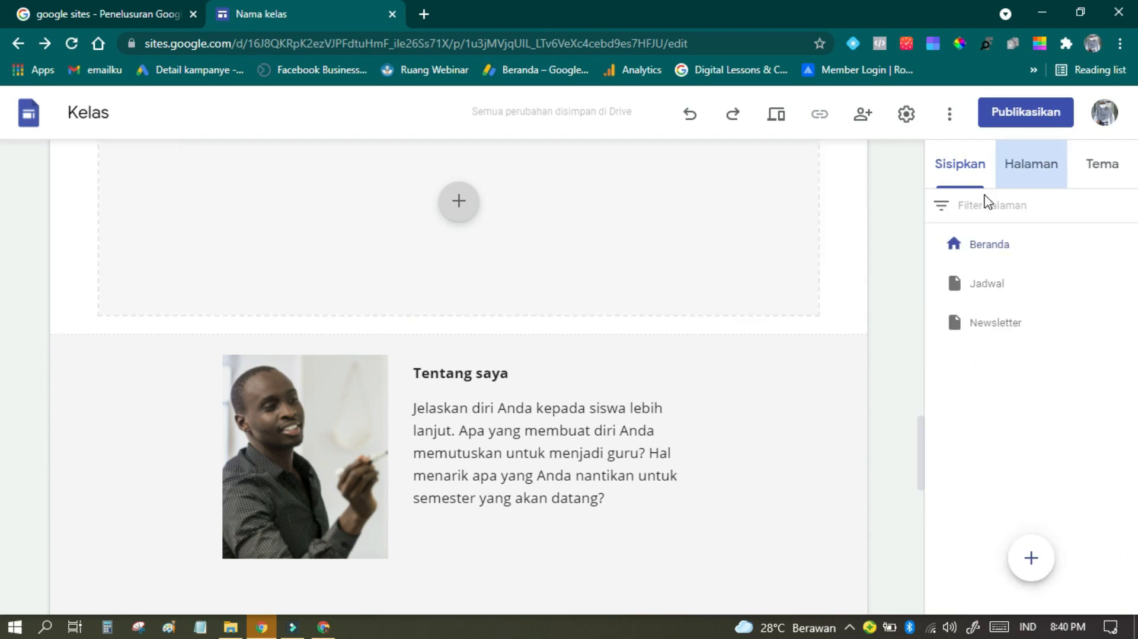
scroll(851, 317, up, 10)
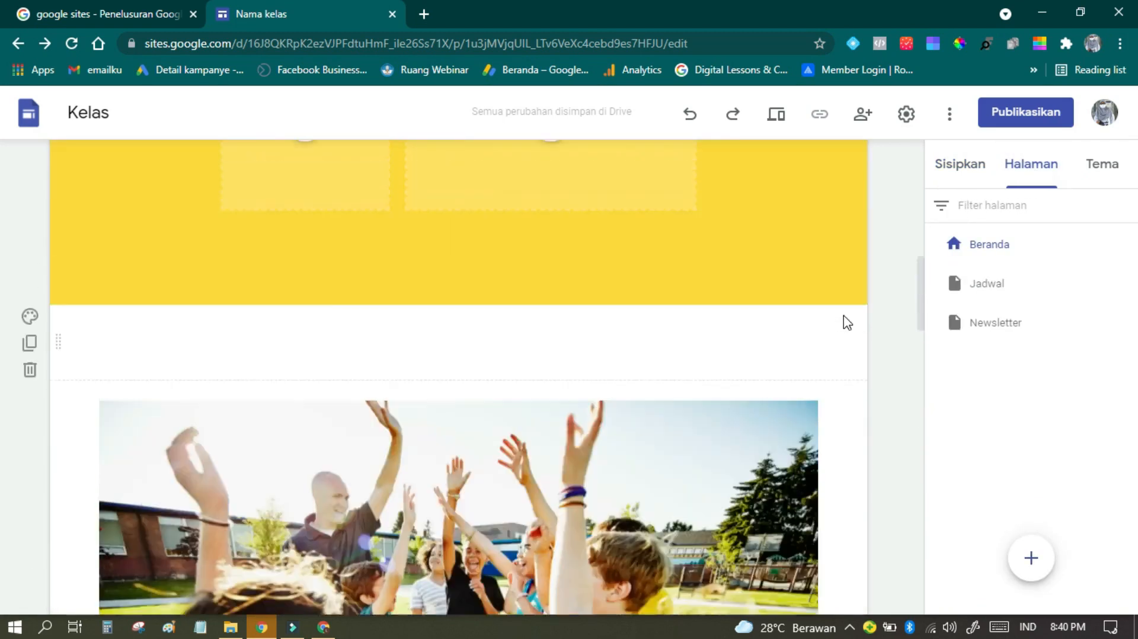
Step: Rename the Jadwal page as Kelas in the site's page list
scroll(847, 323, up, 10)
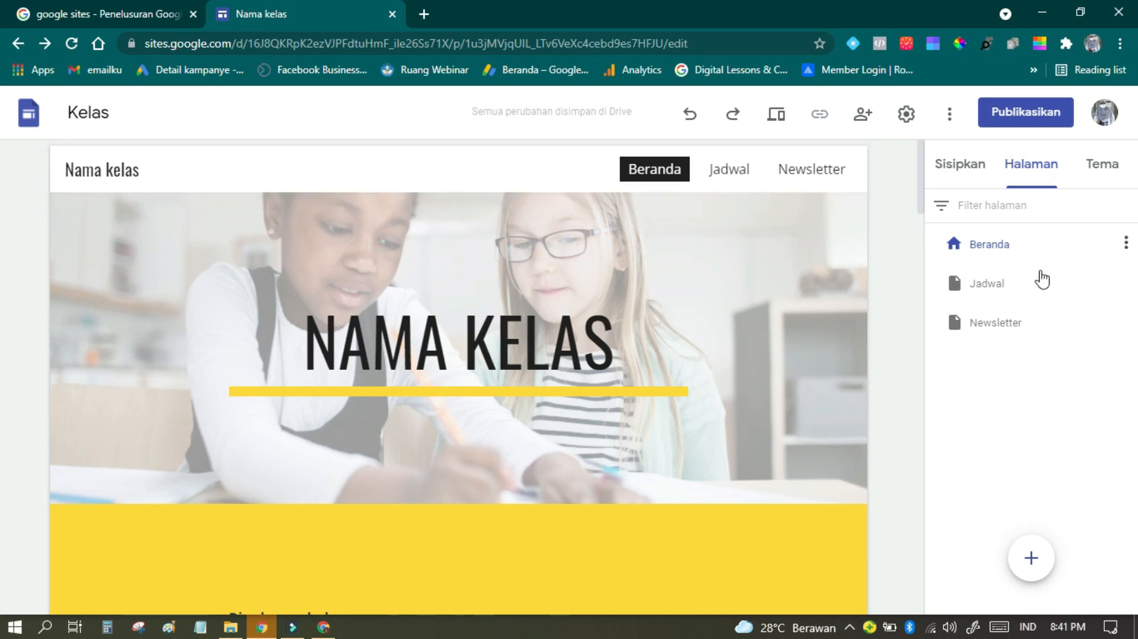
click(977, 290)
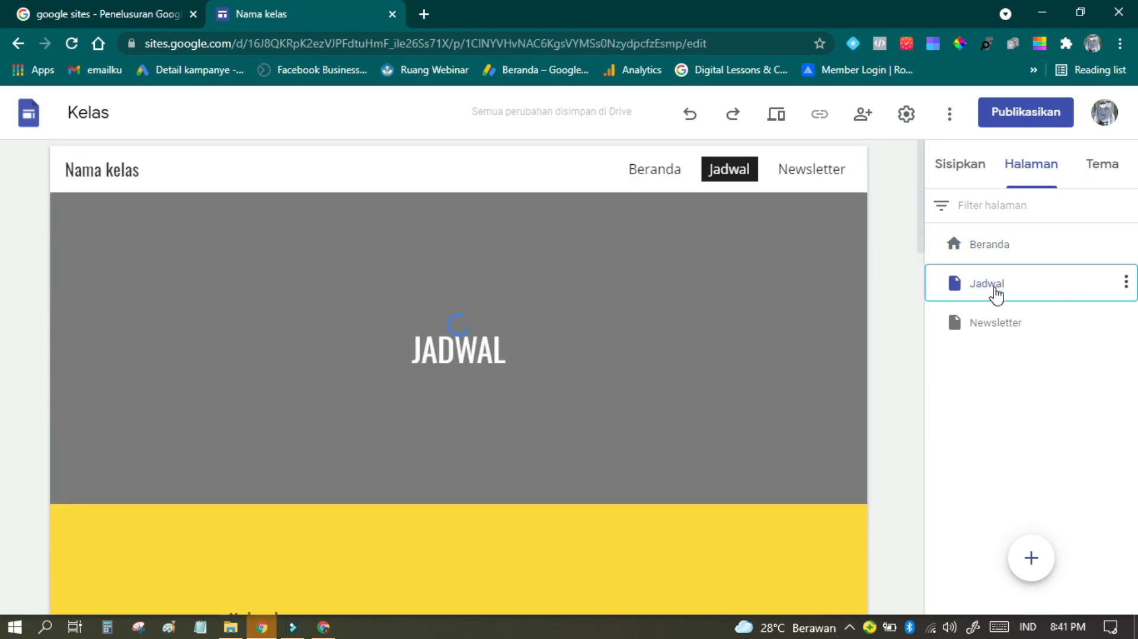
double_click(995, 288)
text(LE;as)
key(BackSpace)
key(BackSpace)
key(BackSpace)
key(BackSpace)
key(BackSpace)
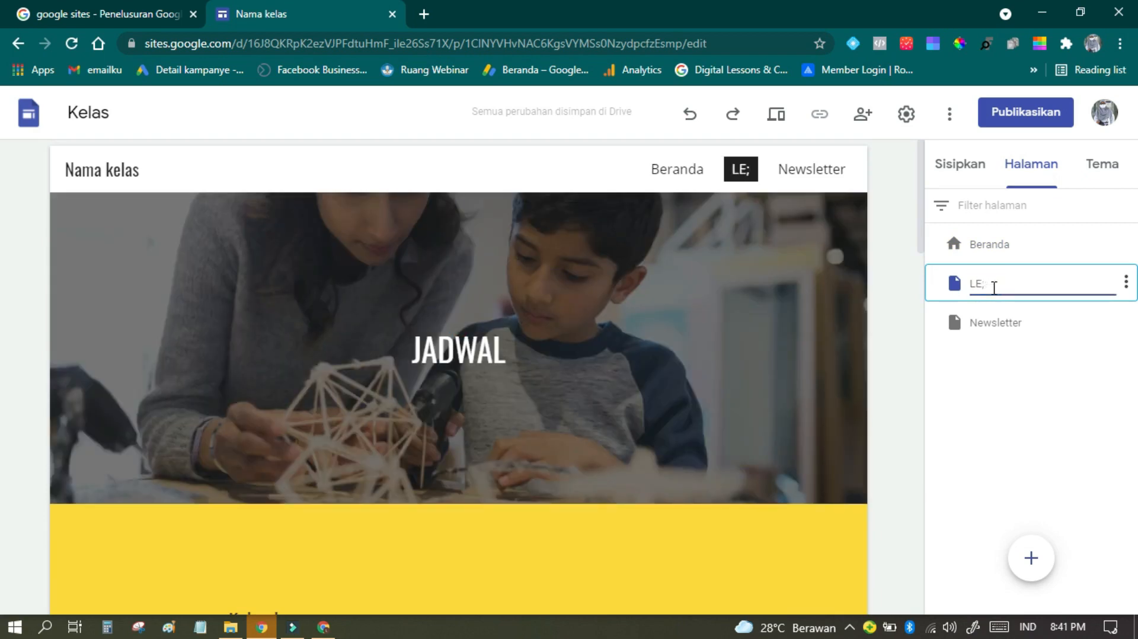
text(Kelas)
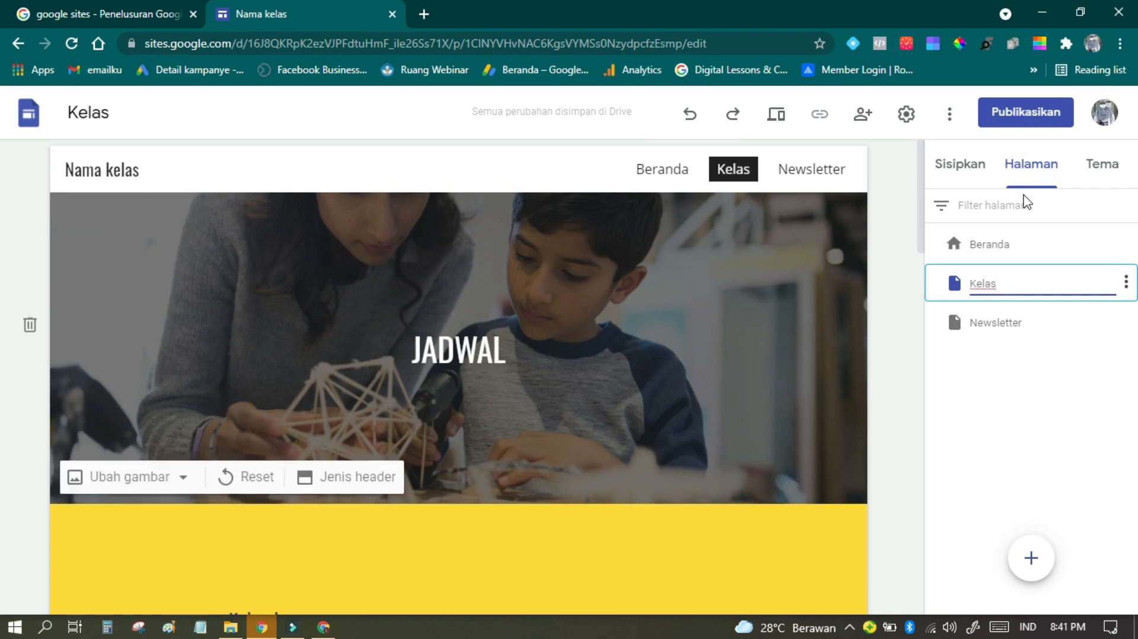
Step: Add a subpage named Kelas 7 under the Kelas page and look at the options for adding new pages
click(1128, 285)
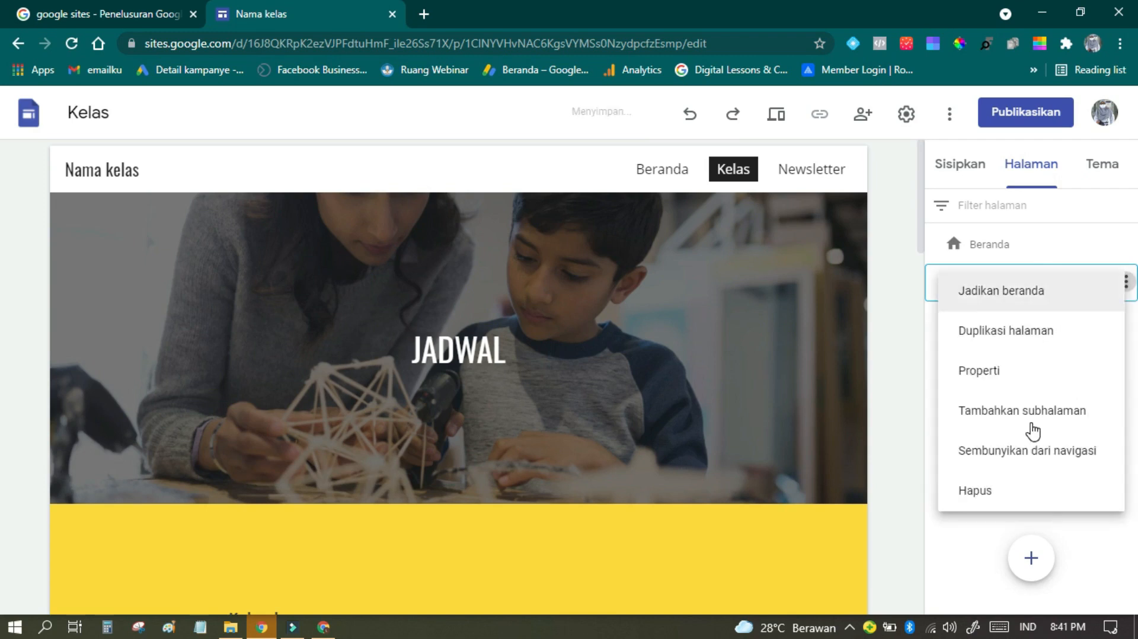
click(1028, 423)
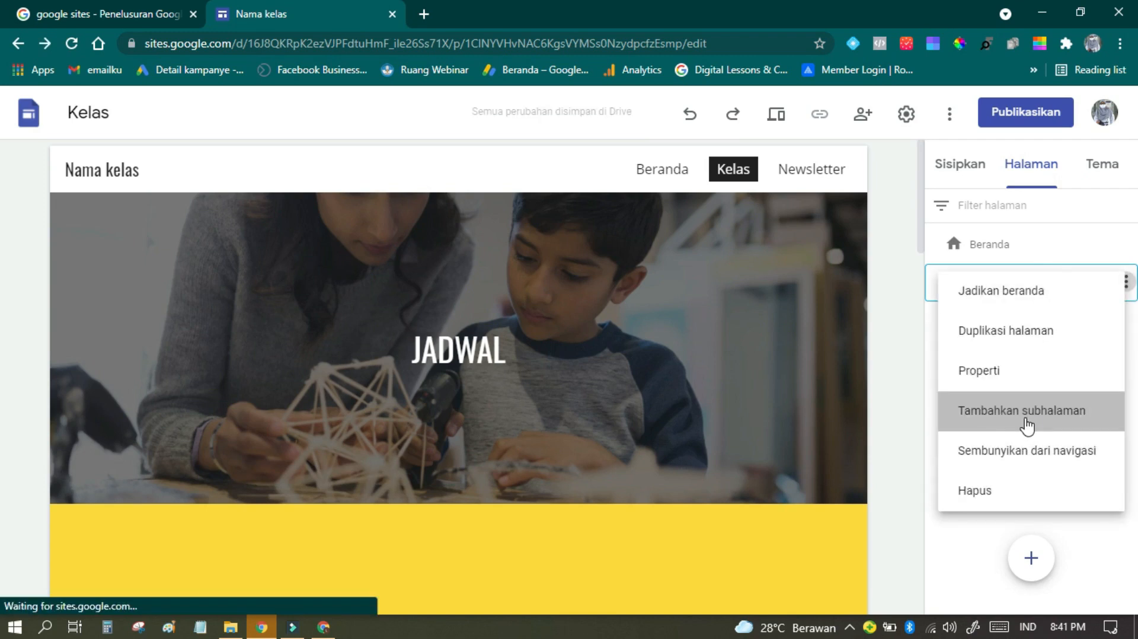
text(Kelas 7)
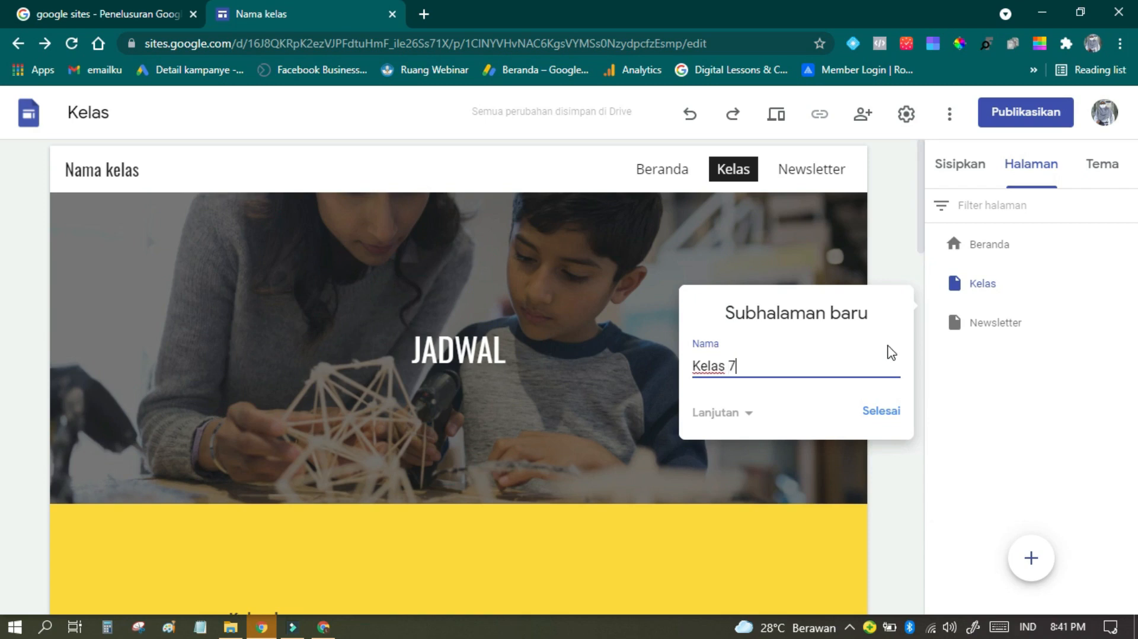
click(879, 411)
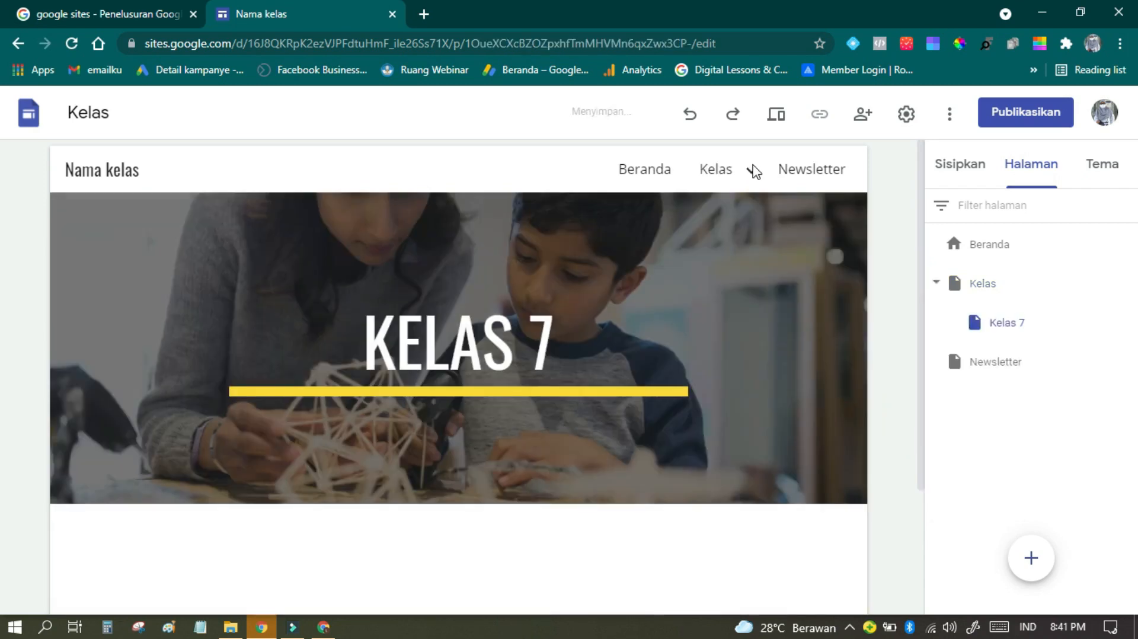
mouse_move(751, 171)
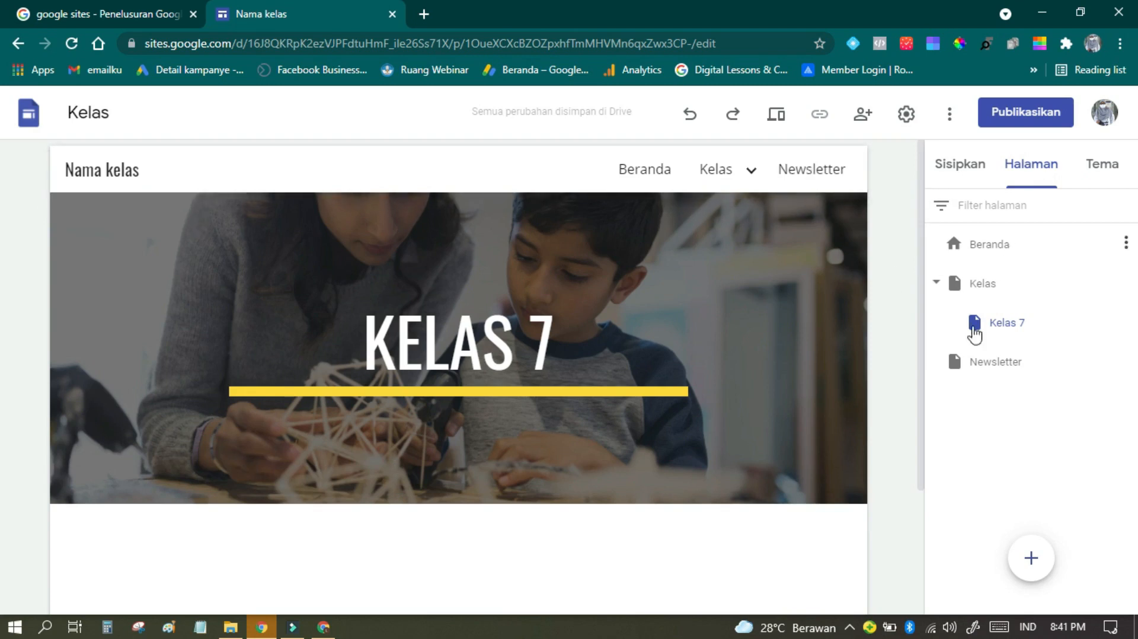
mouse_move(1047, 573)
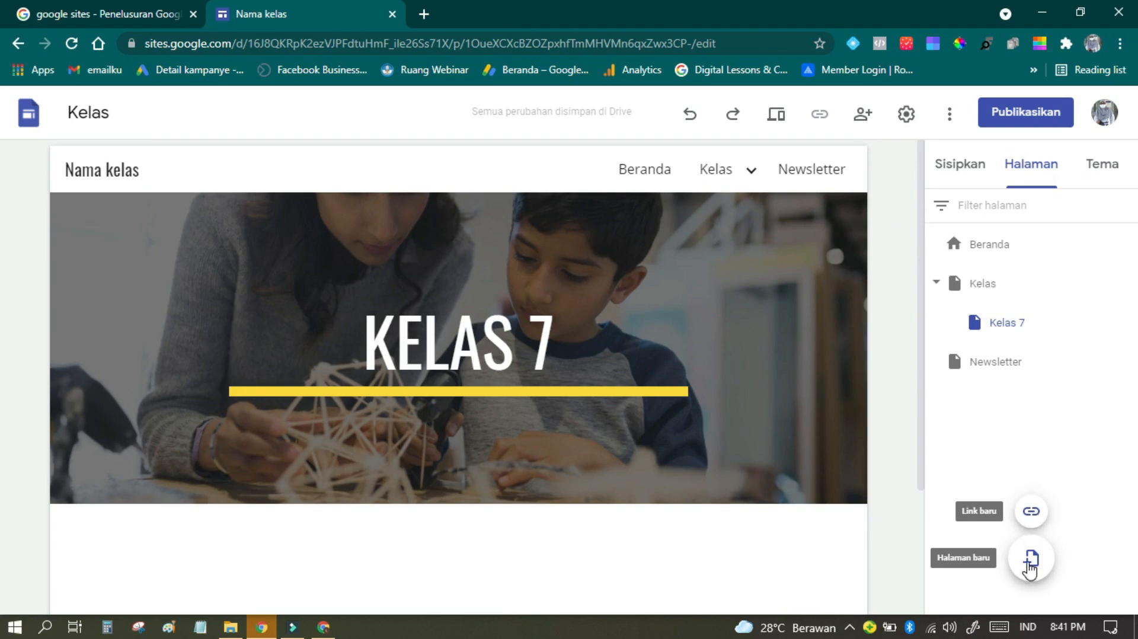
Step: Replace the site name in the header of the Kelas 7 page with webmath
scroll(876, 311, down, 3)
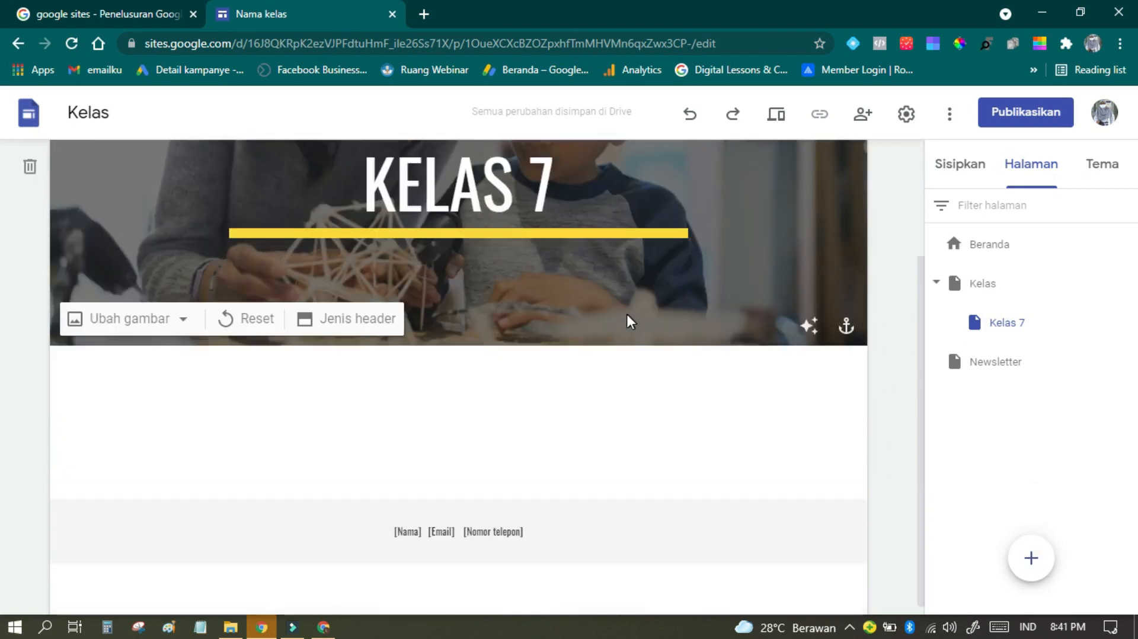
scroll(478, 414, up, 3)
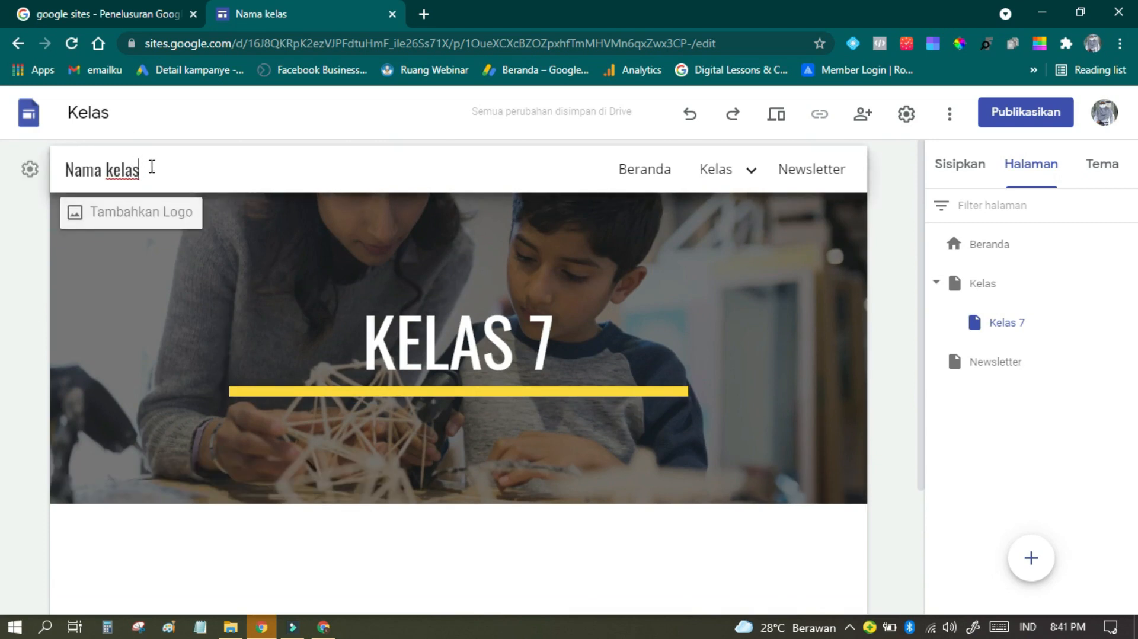
drag(152, 170, 66, 176)
text(wi)
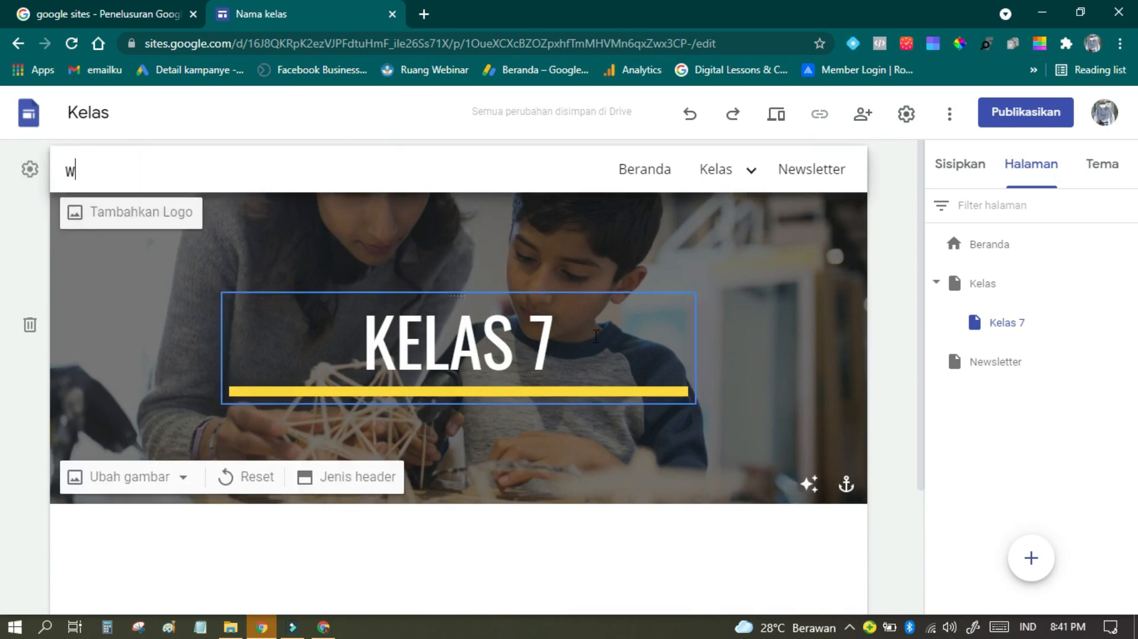
text(bmath)
key(BackSpace)
key(BackSpace)
key(BackSpace)
key(BackSpace)
key(BackSpace)
key(BackSpace)
text(ebmath)
click(50, 219)
click(42, 189)
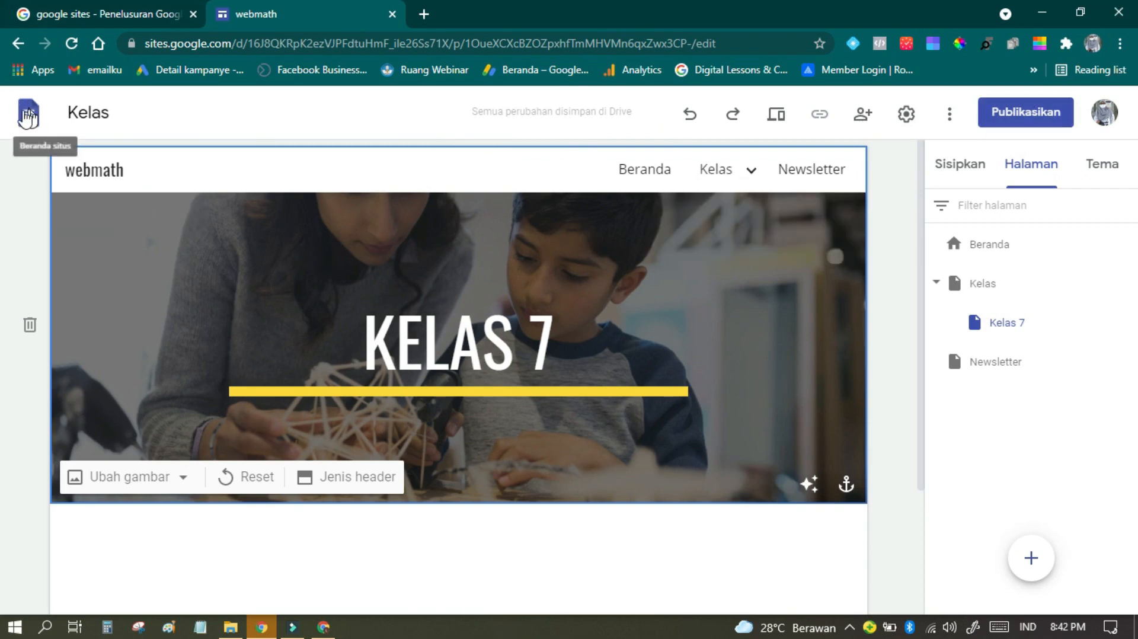
Step: Return to the Sites home page and look over the templates and recent sites
click(27, 117)
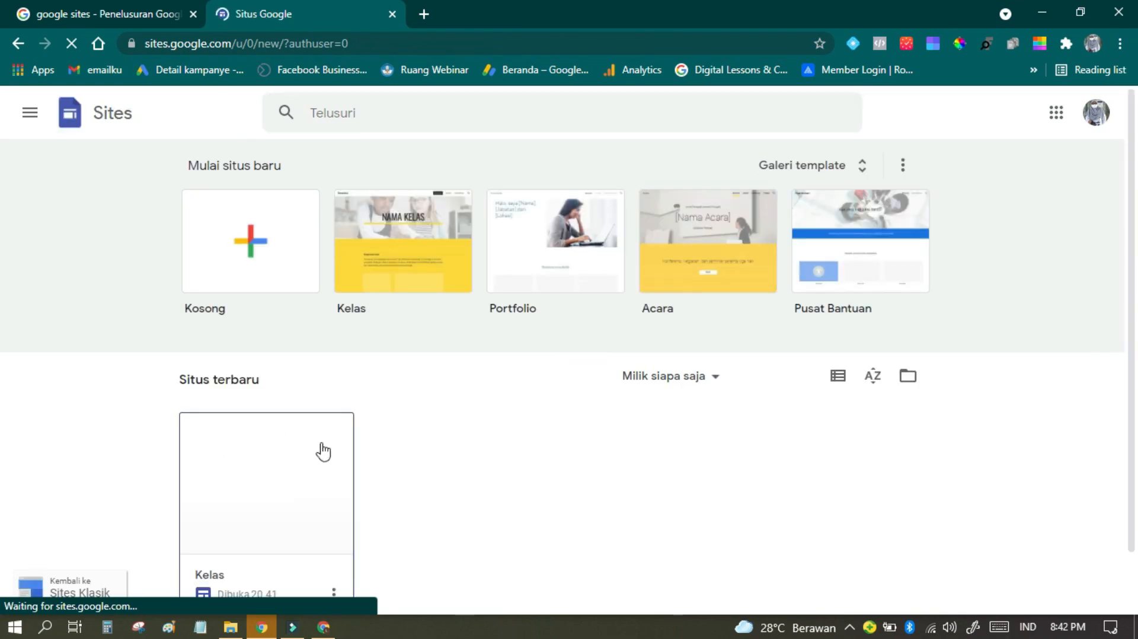
scroll(323, 451, down, 1)
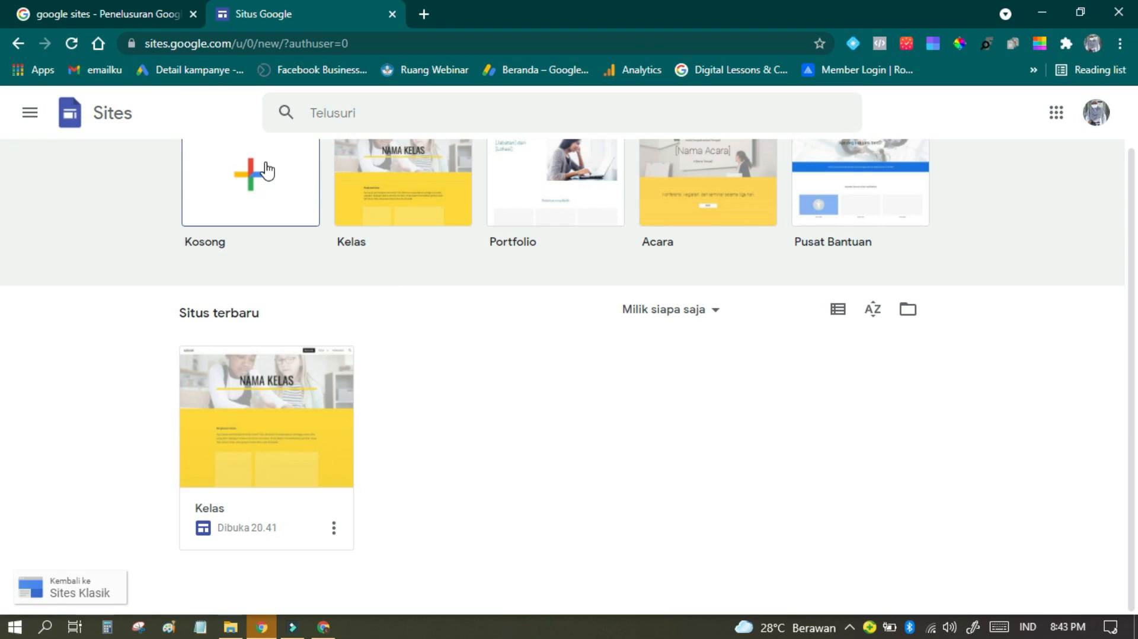
scroll(416, 293, up, 2)
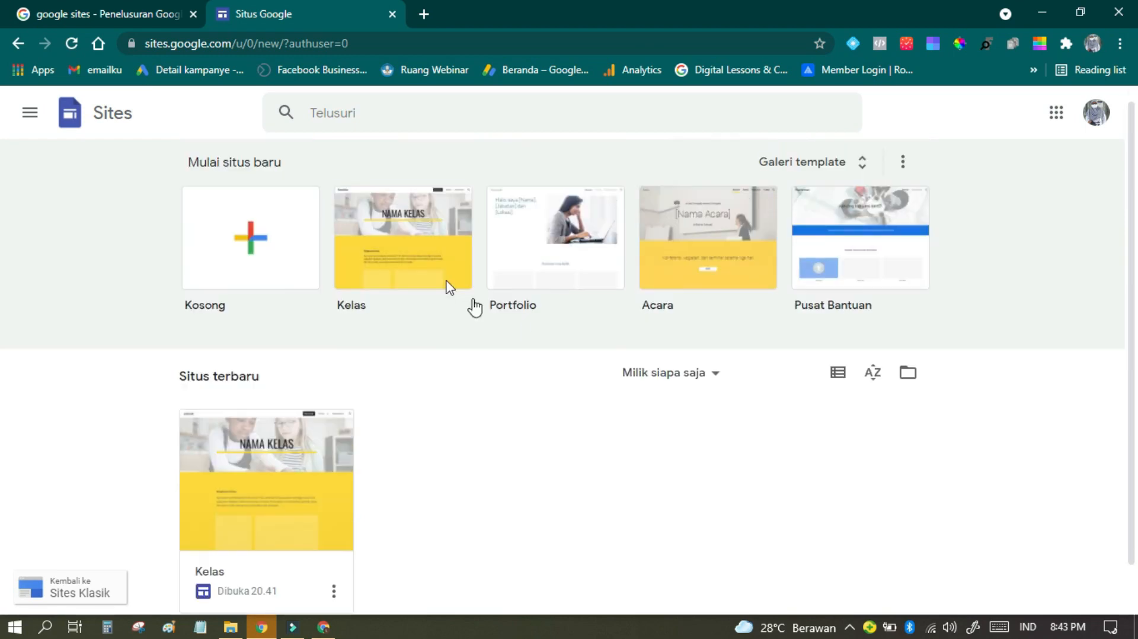